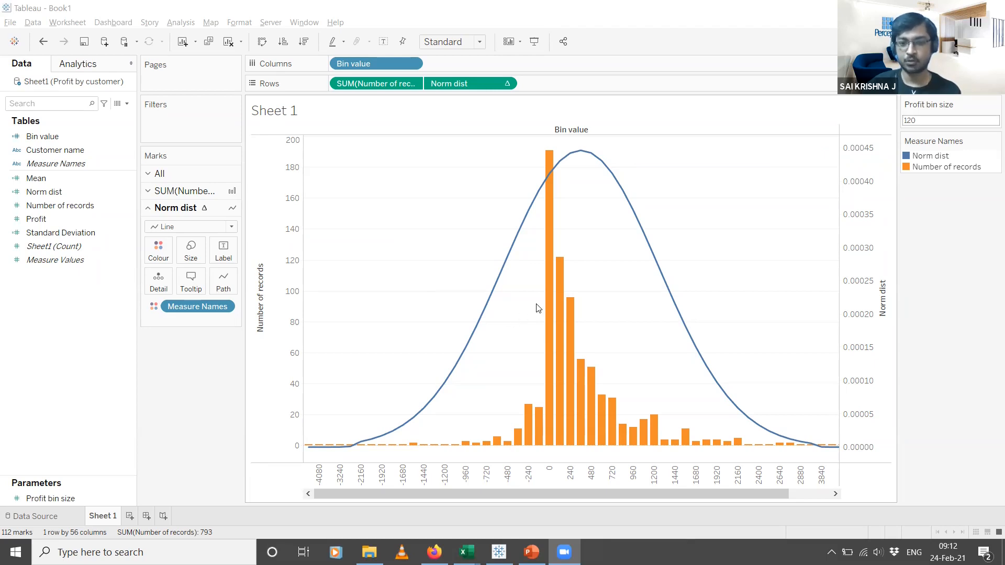
# Change the mark type of the SUM(Number of records) bars to Line.
pyautogui.moveTo(552, 429)
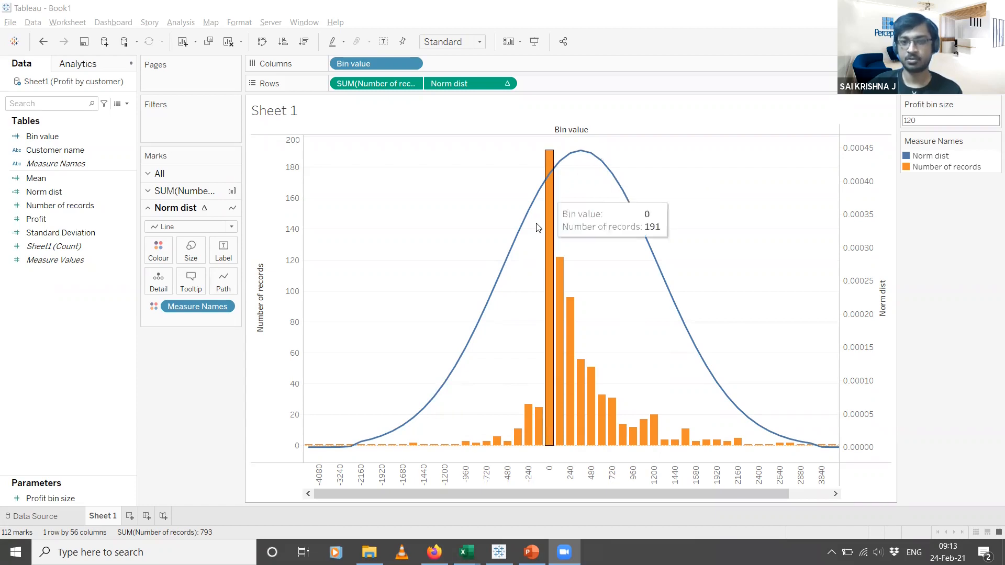
pyautogui.moveTo(518, 235)
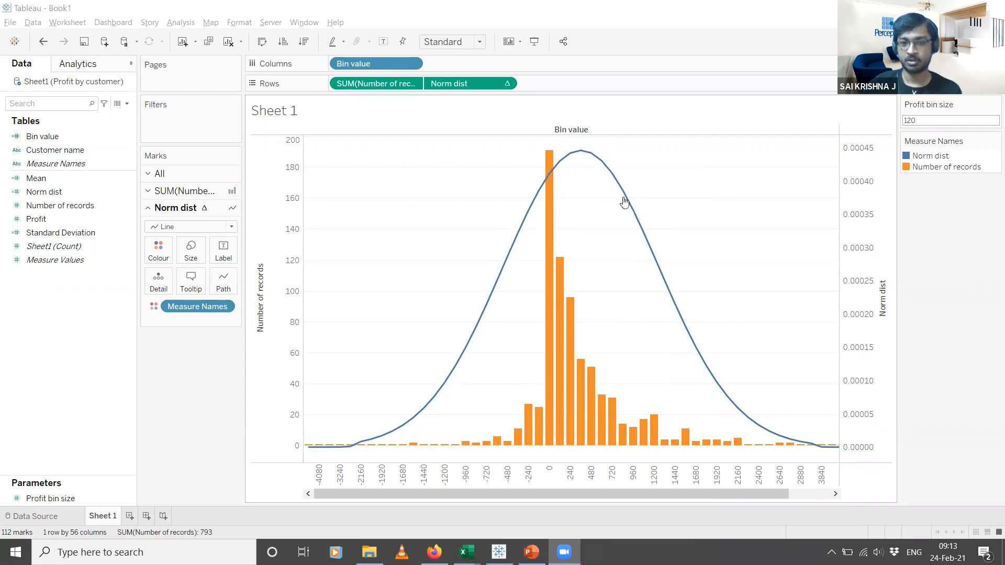
pyautogui.moveTo(707, 366)
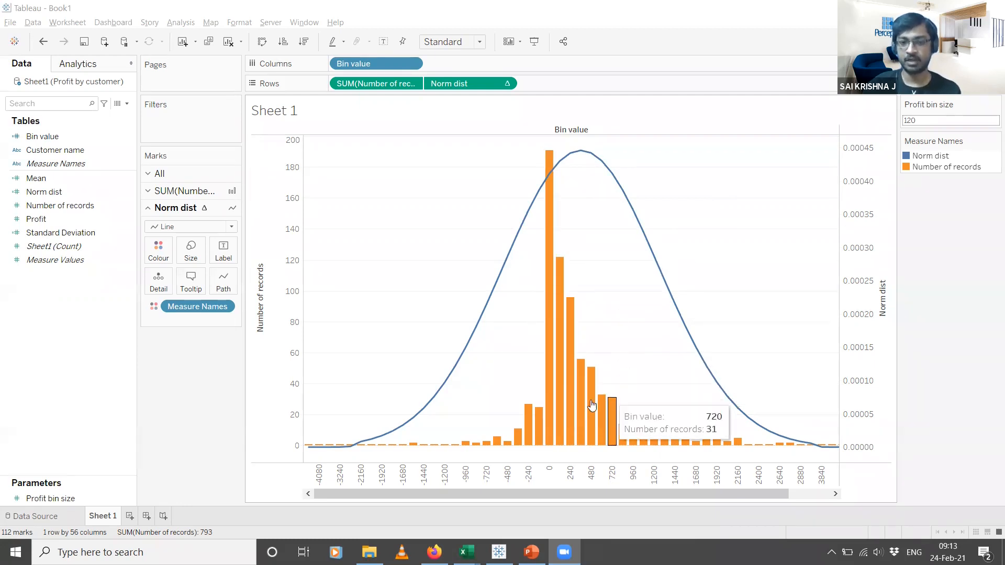
pyautogui.moveTo(578, 361)
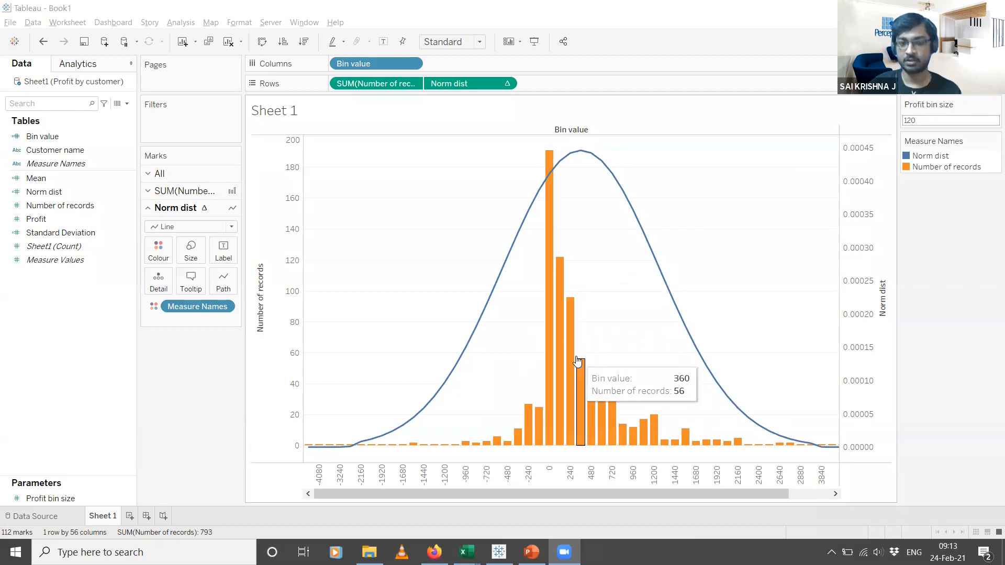
pyautogui.click(194, 193)
pyautogui.click(201, 210)
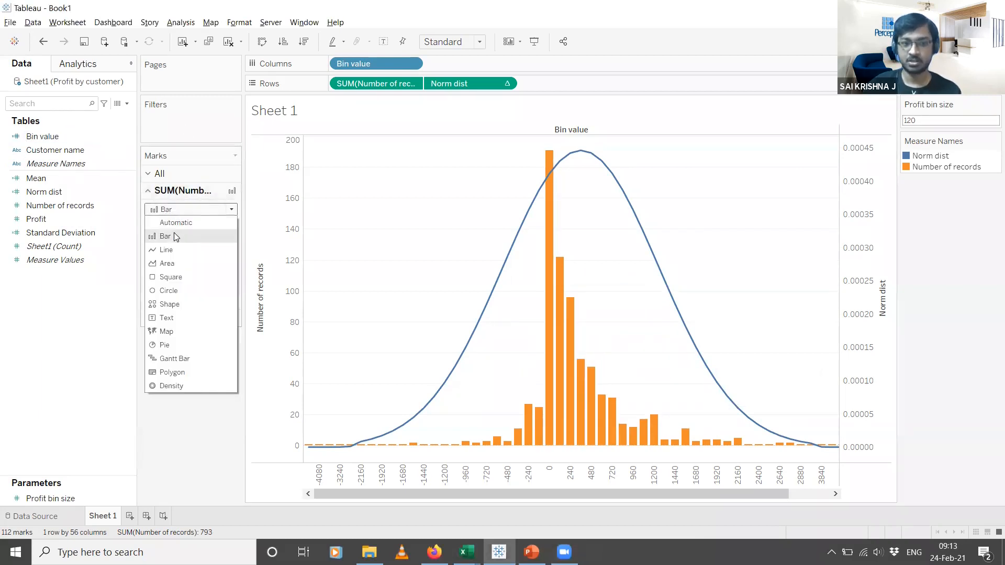
pyautogui.click(167, 250)
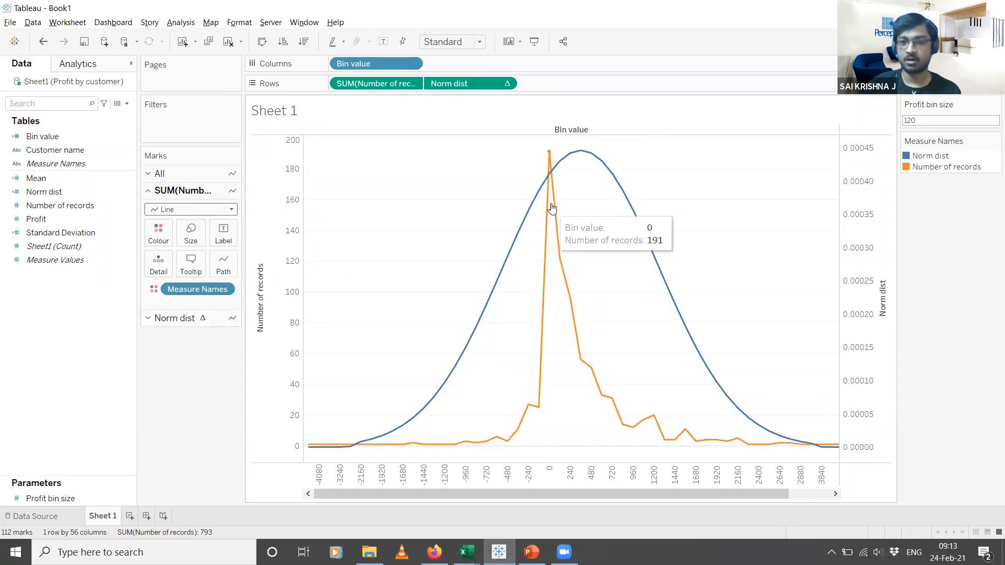
pyautogui.moveTo(613, 402)
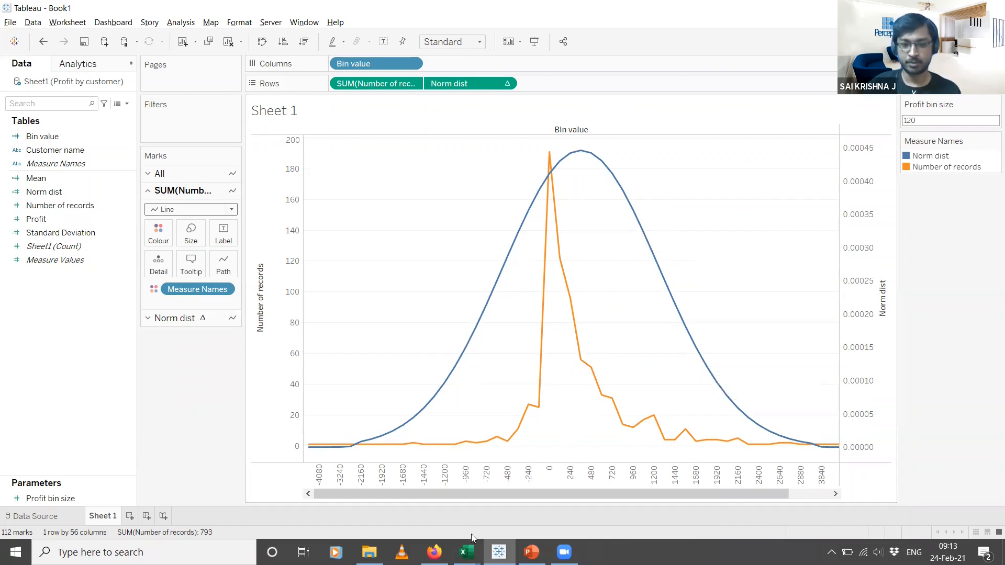
# Switch to the Norm dist formula workbook in Excel and start a NORM.DIST formula in cell E9 to view its arguments, discarding the entry.
pyautogui.moveTo(467, 552)
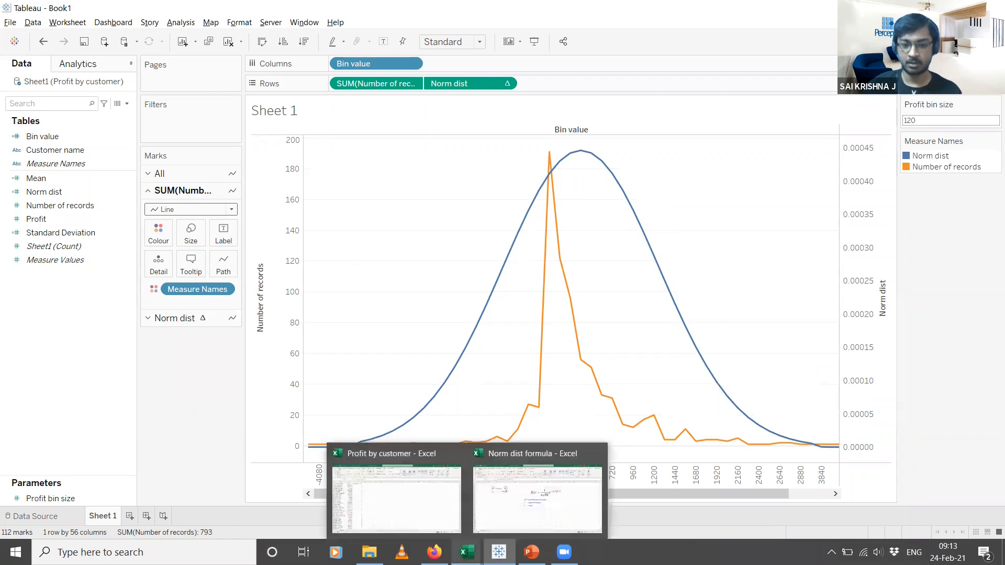
pyautogui.click(517, 495)
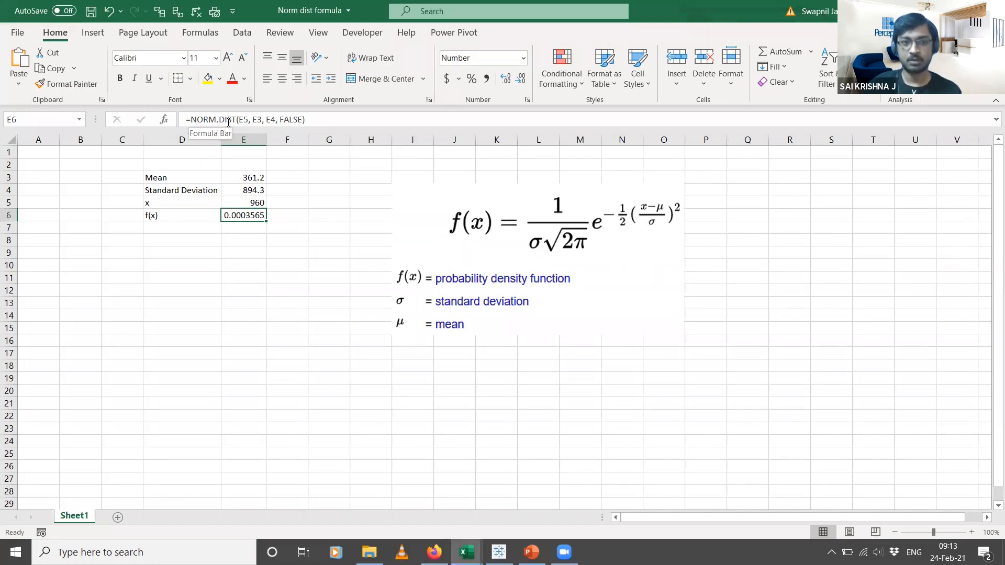
pyautogui.click(242, 253)
pyautogui.write('=norm')
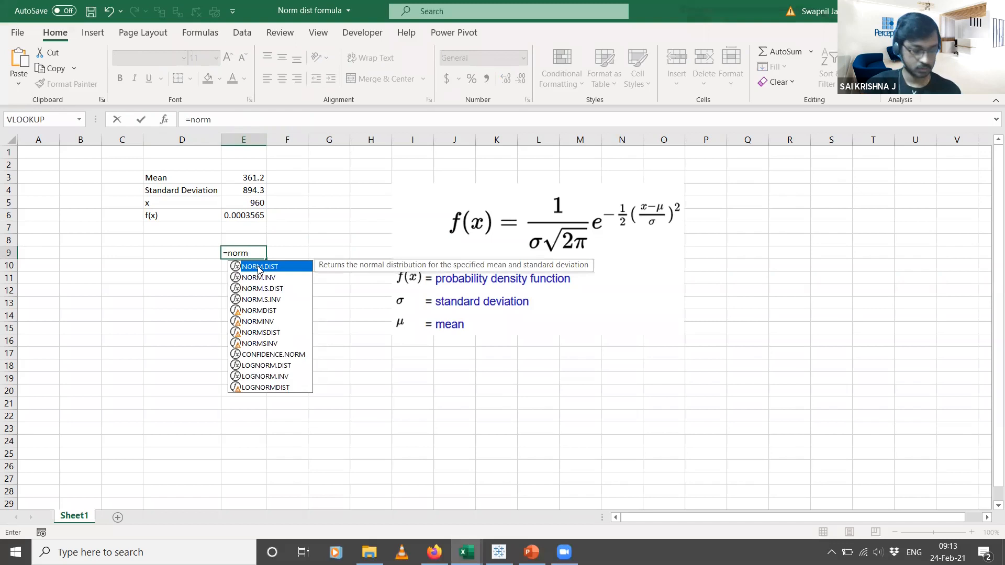
pyautogui.doubleClick(258, 269)
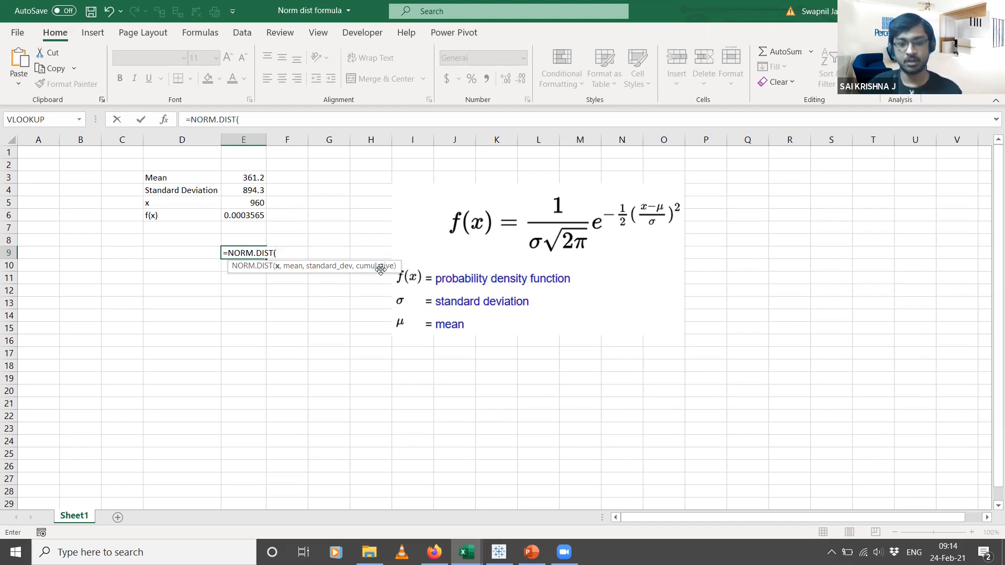
pyautogui.press('Escape')
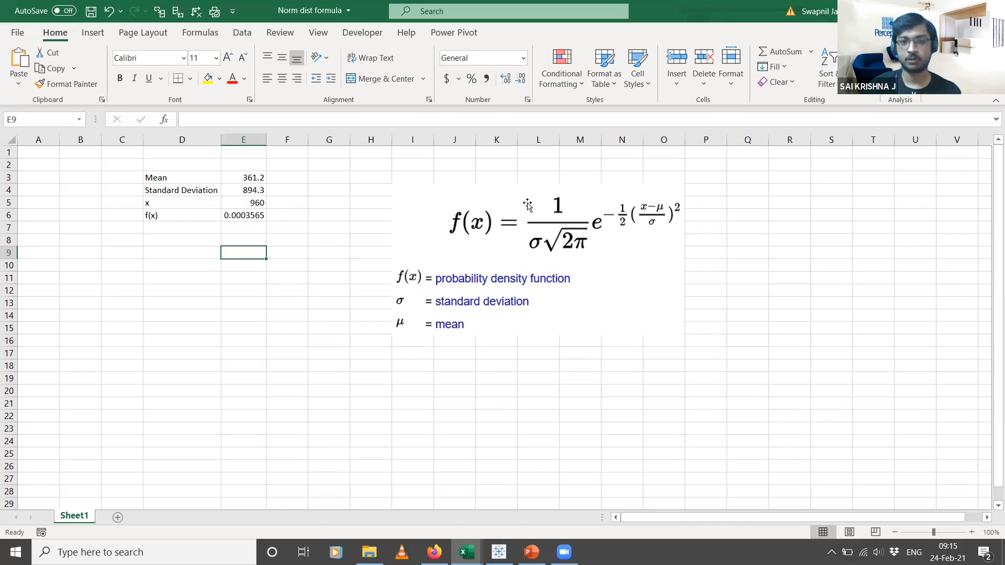
# Examine the cell references used by the NORM.DIST formula in cell E6, leaving the formula as it is.
pyautogui.click(245, 211)
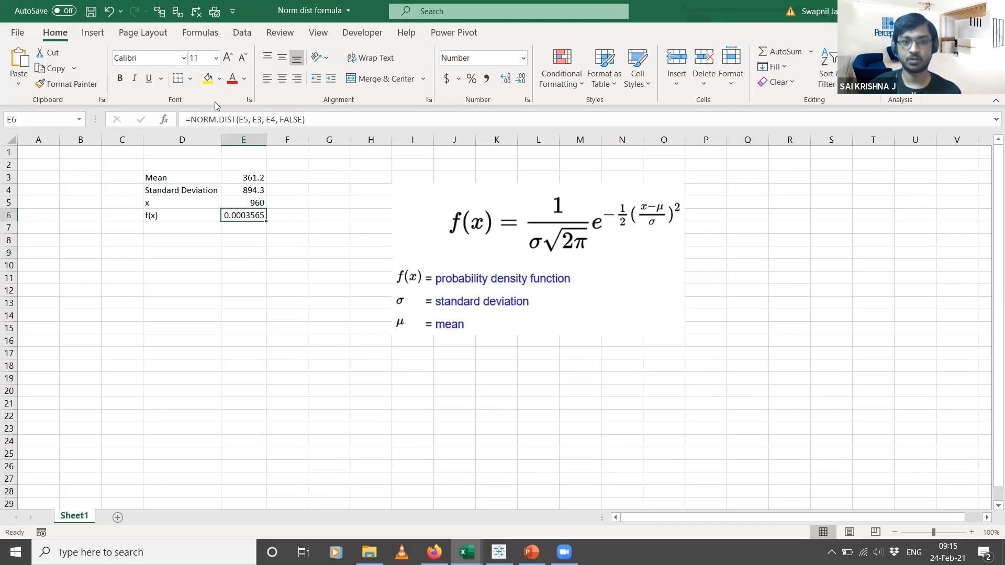
pyautogui.click(248, 122)
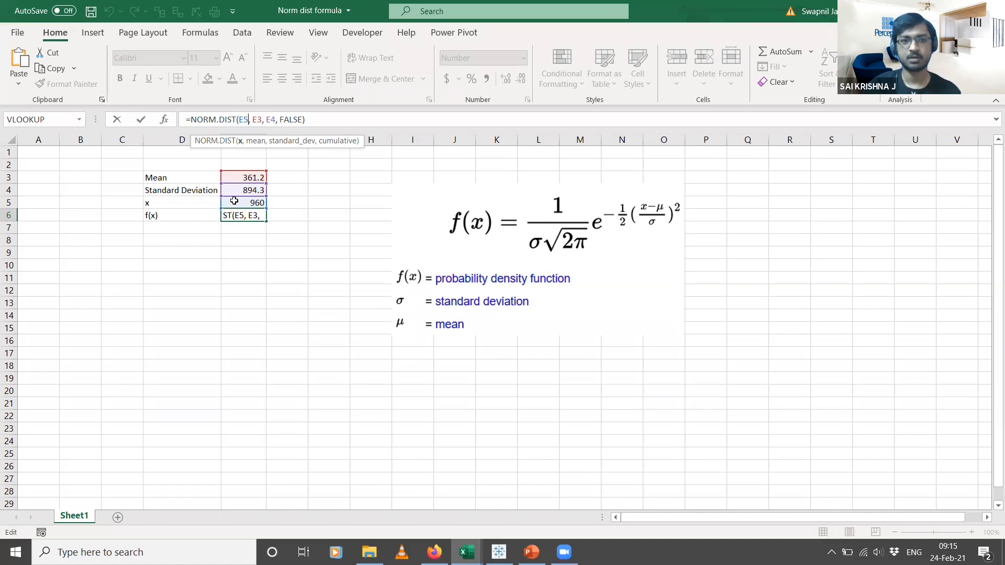
pyautogui.hotkey('ctrl', 'Return')
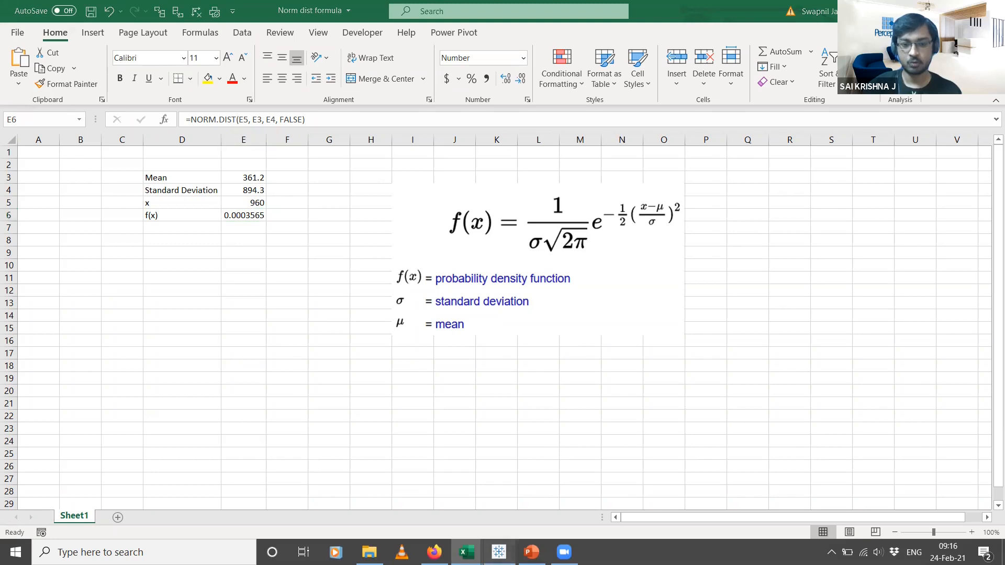
# Switch to Tableau and create a new workbook in a maximized window.
pyautogui.hotkey('alt', 'Tab')
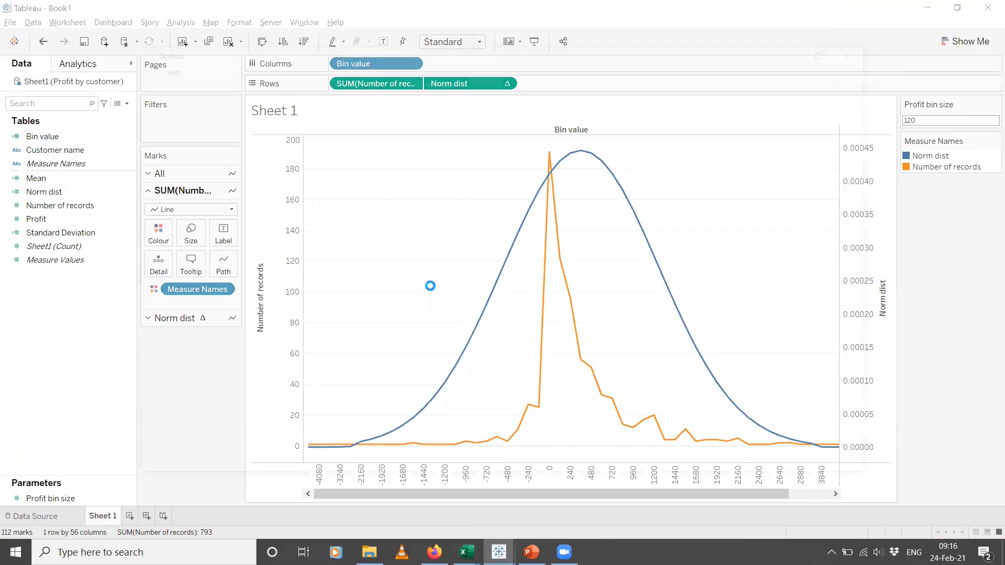
pyautogui.hotkey('ctrl', 'n')
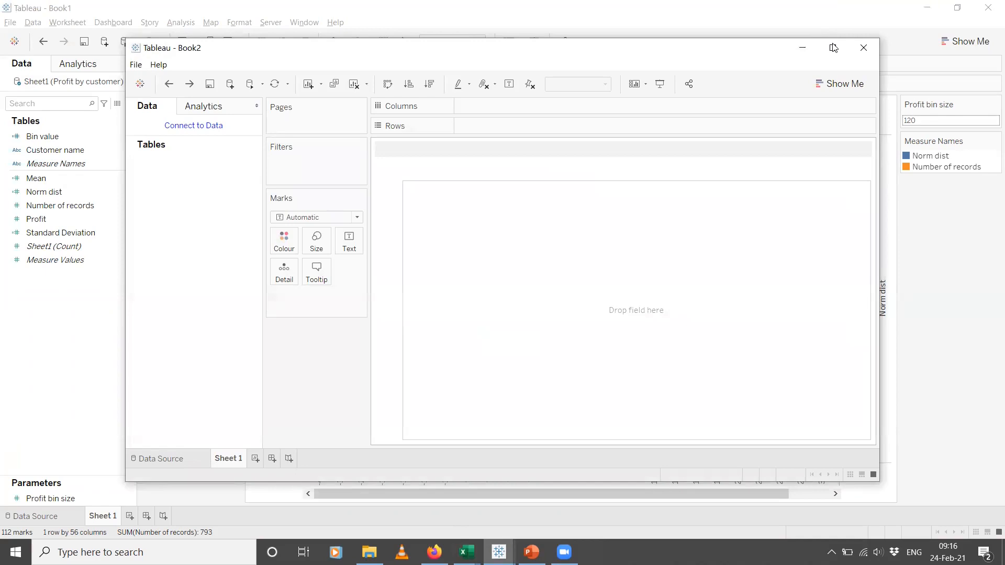
pyautogui.click(833, 48)
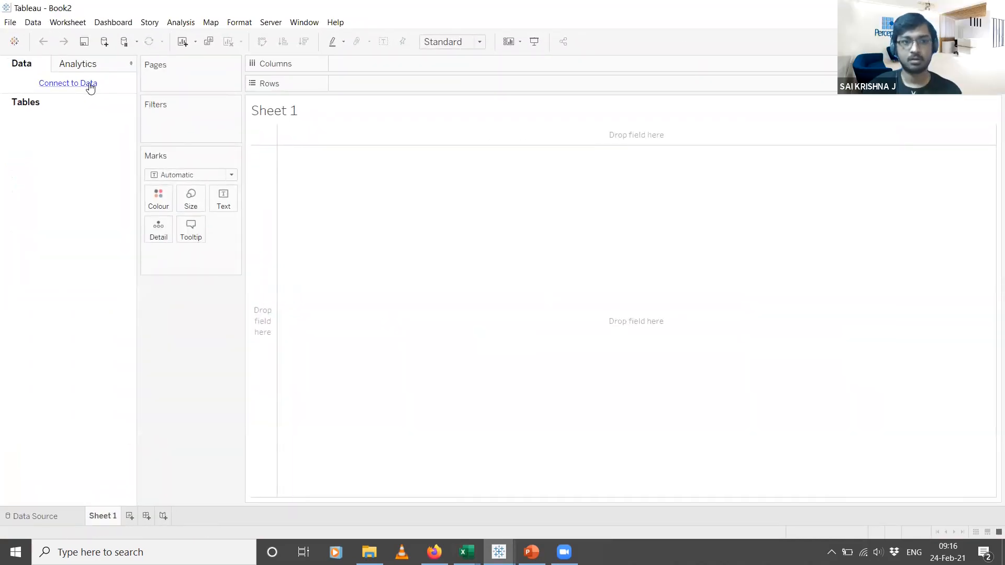
# Connect the new workbook to the Microsoft Excel file Profit by customer.
pyautogui.click(89, 85)
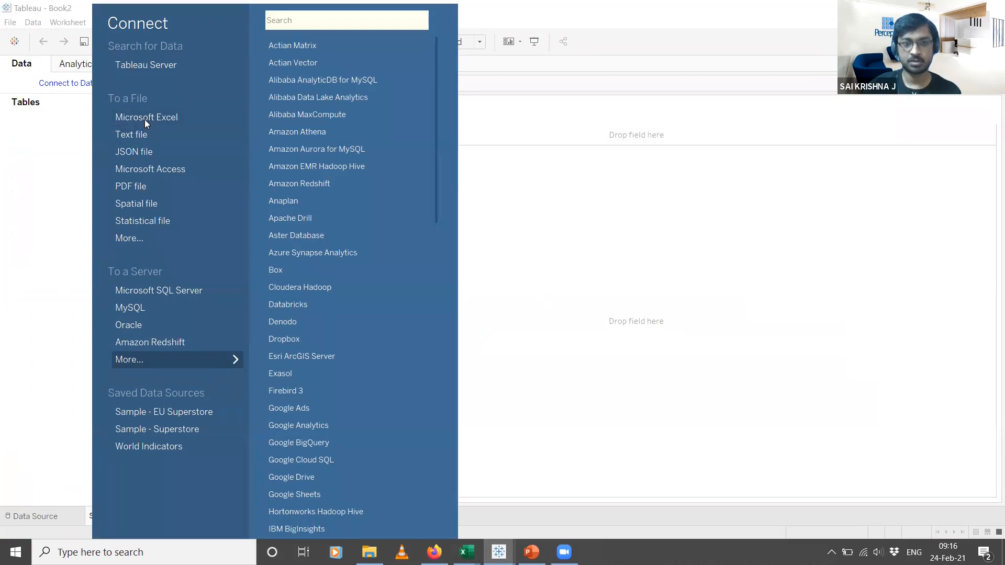
pyautogui.click(145, 118)
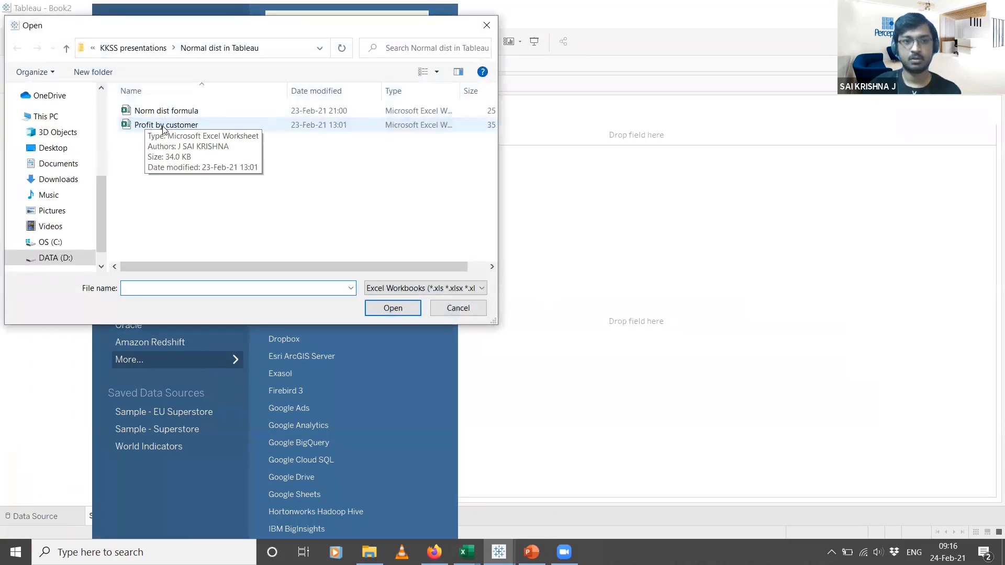
pyautogui.doubleClick(163, 125)
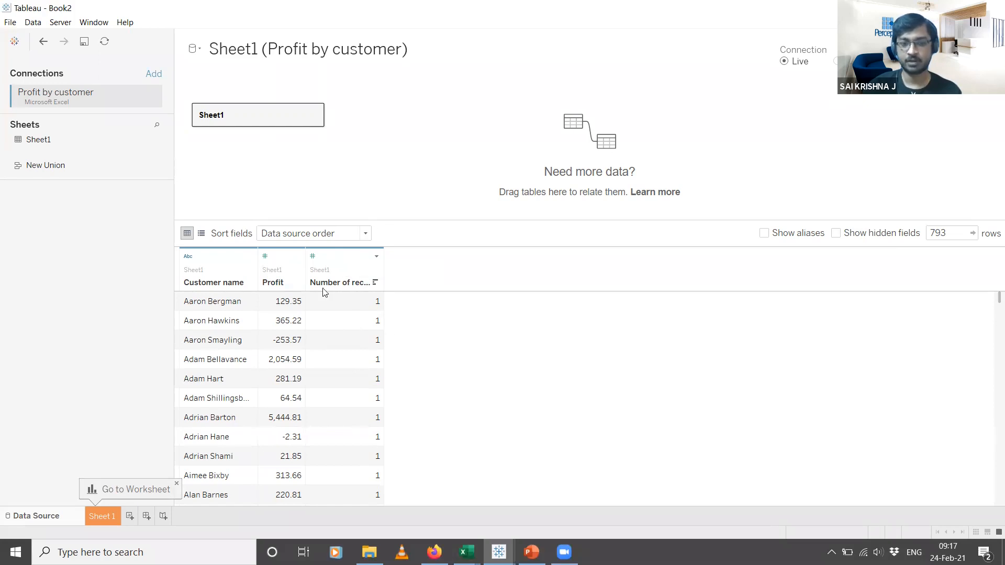
# Go to the Book1 workbook and set the SUM(Number of records) mark type to Bar.
pyautogui.moveTo(496, 546)
pyautogui.click(455, 499)
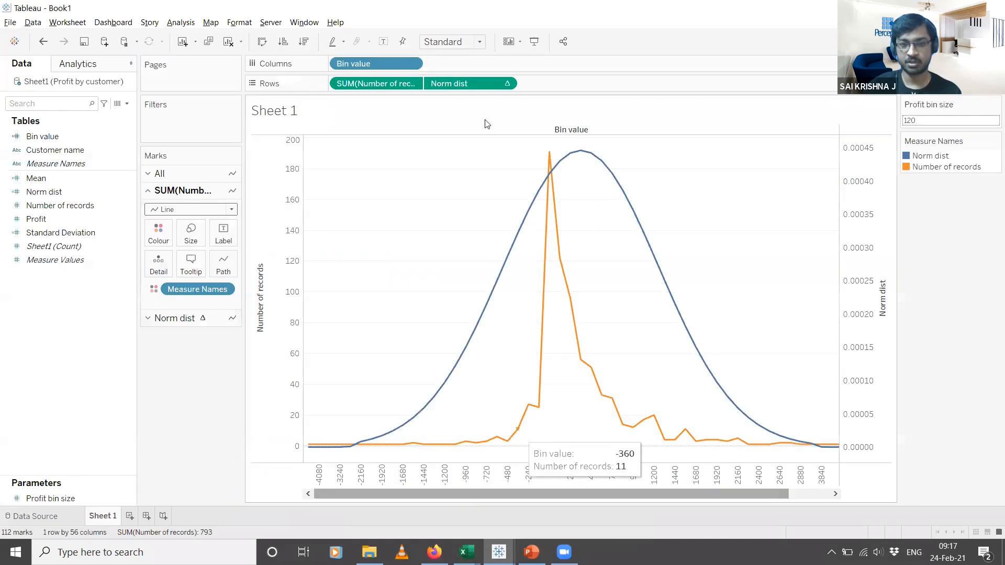
pyautogui.click(229, 211)
pyautogui.click(191, 237)
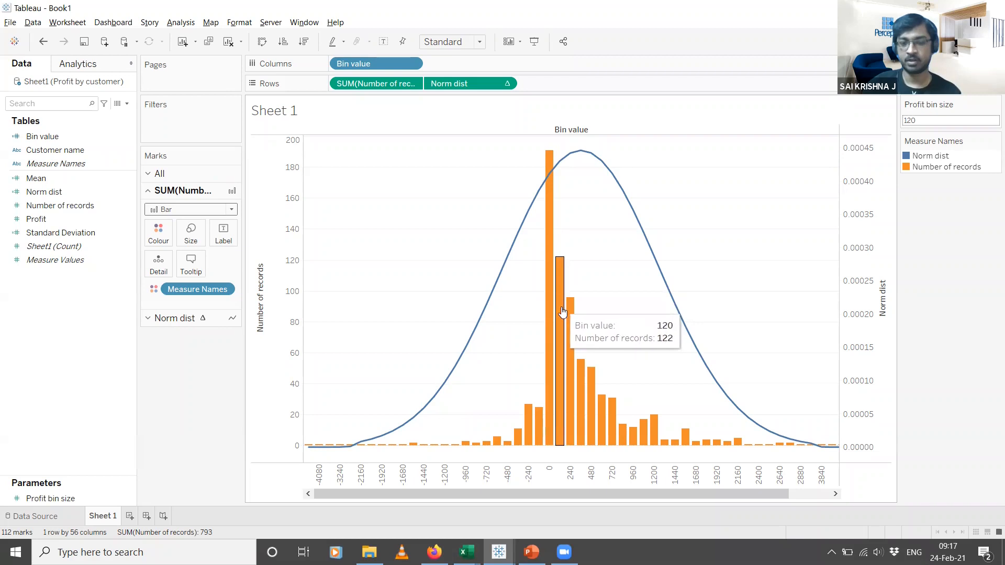
# Return to the Book2 workbook and open its empty Sheet 1 worksheet.
pyautogui.hotkey('alt', 'Tab')
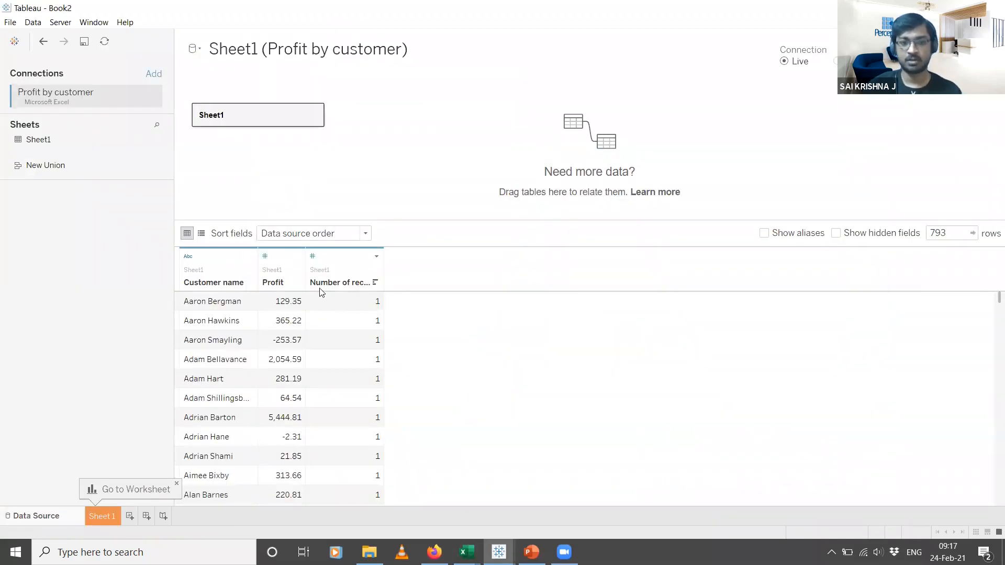
pyautogui.click(374, 282)
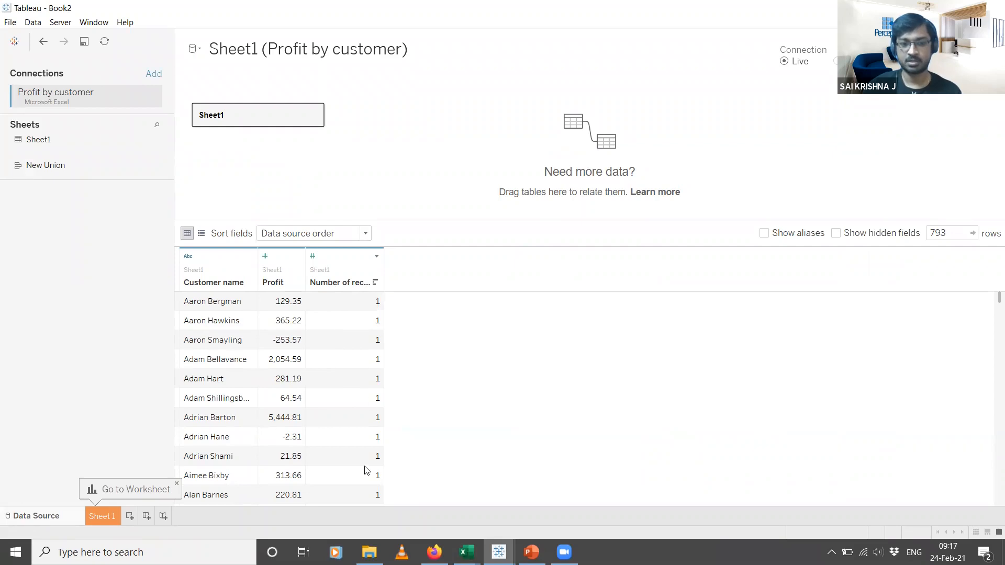
pyautogui.click(106, 519)
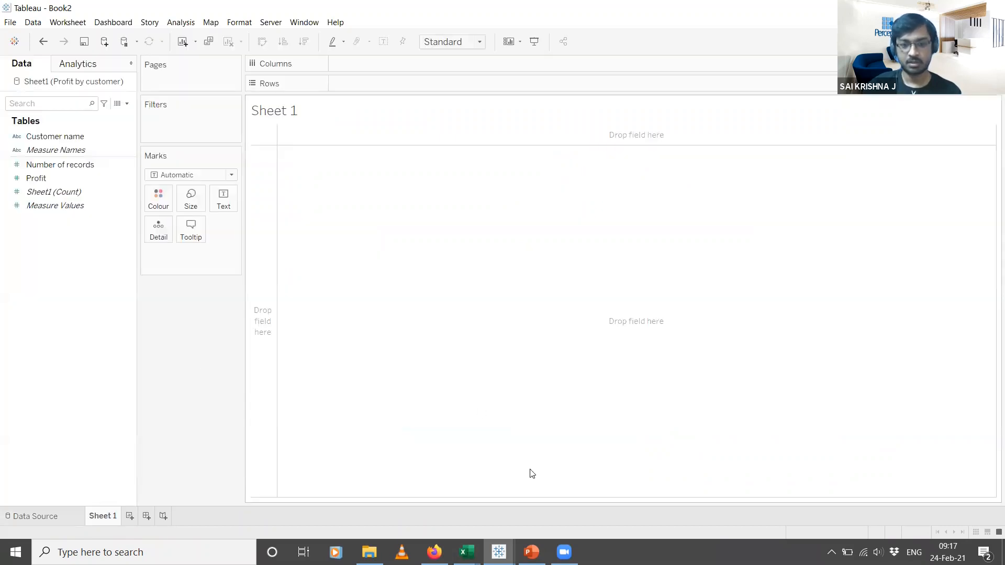
# Switch to the Normal distribution steps presentation in PowerPoint and review slide 1 on generating the Gaussian curve.
pyautogui.hotkey('alt', 'Tab')
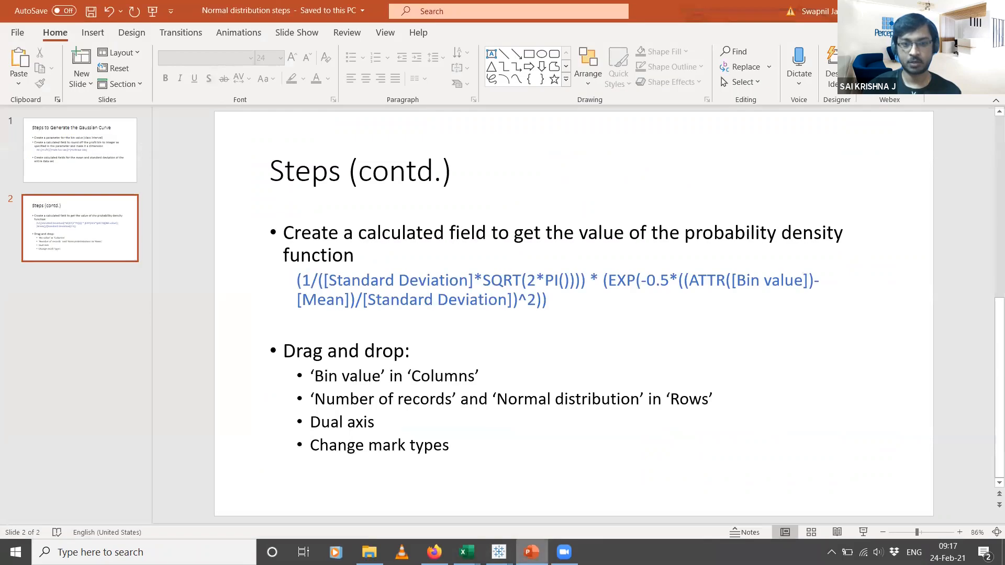
pyautogui.click(117, 178)
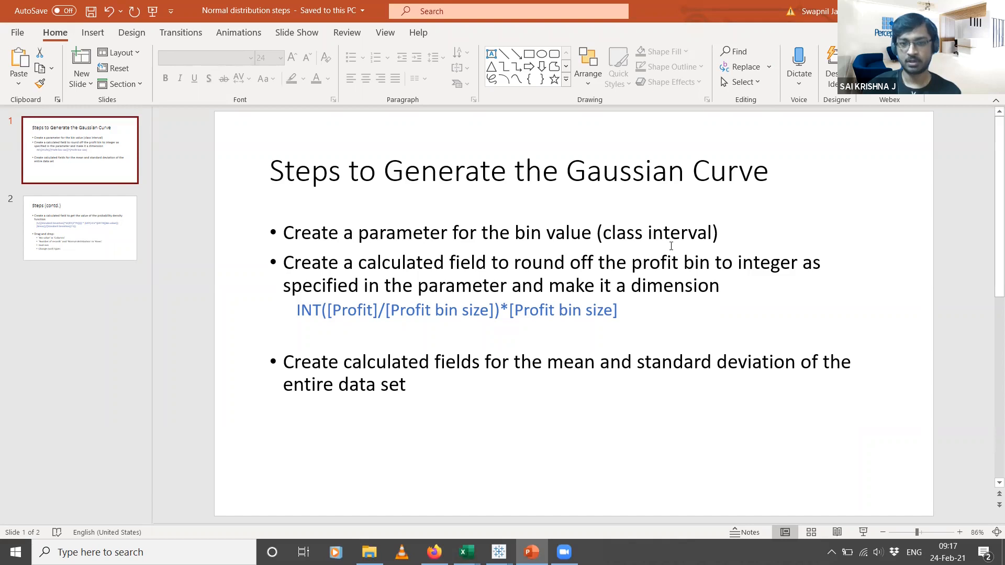
# Switch to Book1 in Tableau and set the Profit bin size parameter to 100.
pyautogui.hotkey('alt', 'Tab')
pyautogui.hotkey('alt', 'Tab')
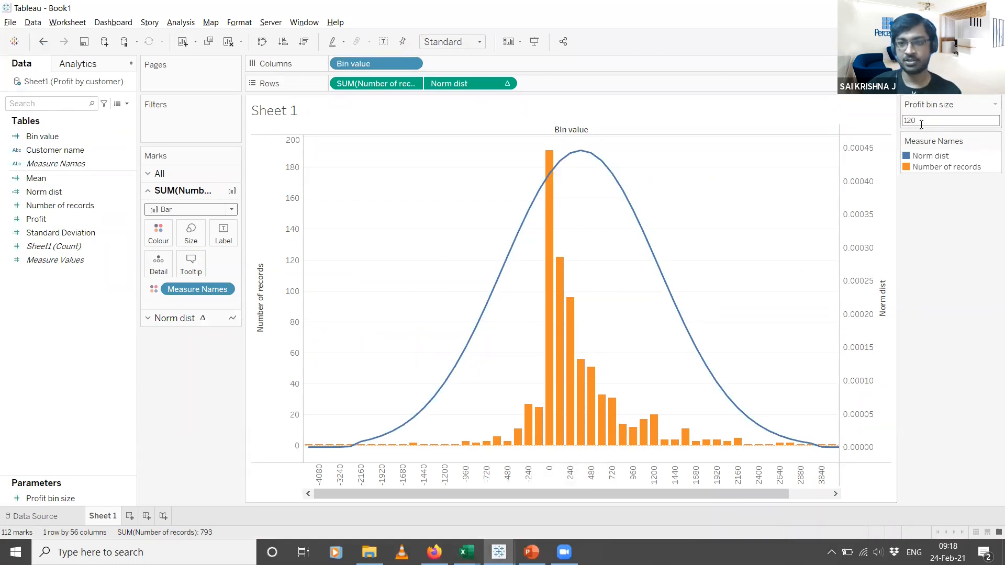
pyautogui.moveTo(551, 429)
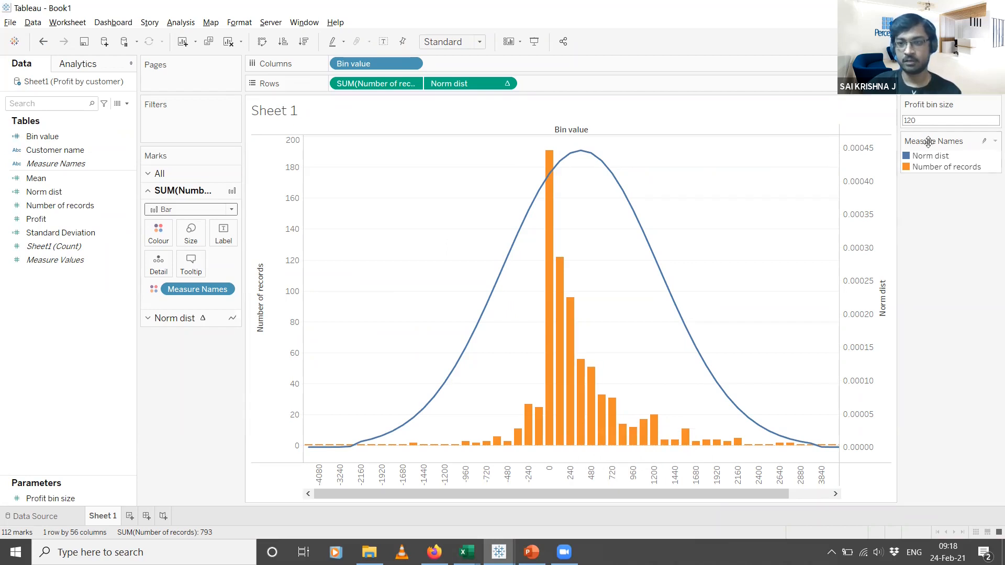
pyautogui.click(919, 120)
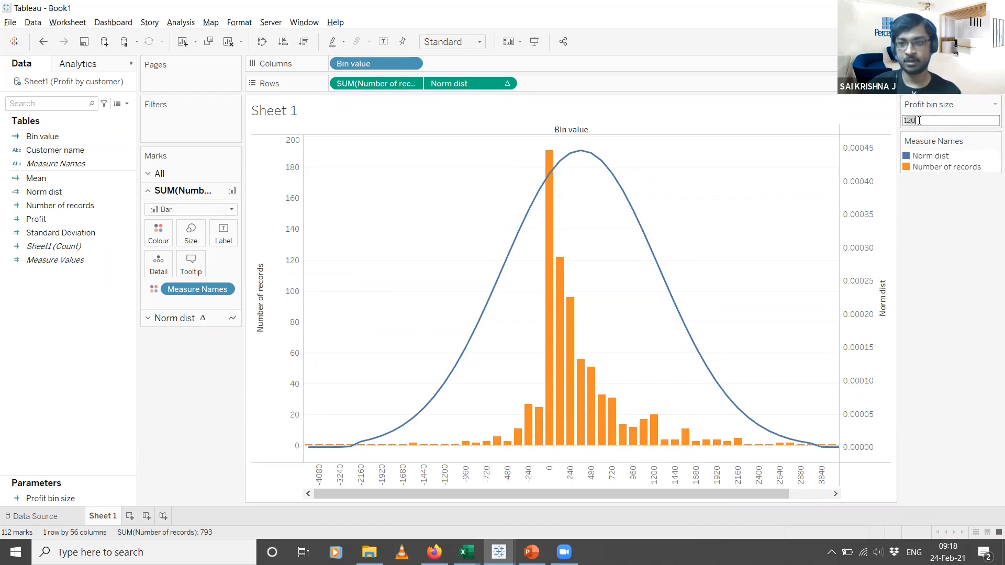
pyautogui.write('100')
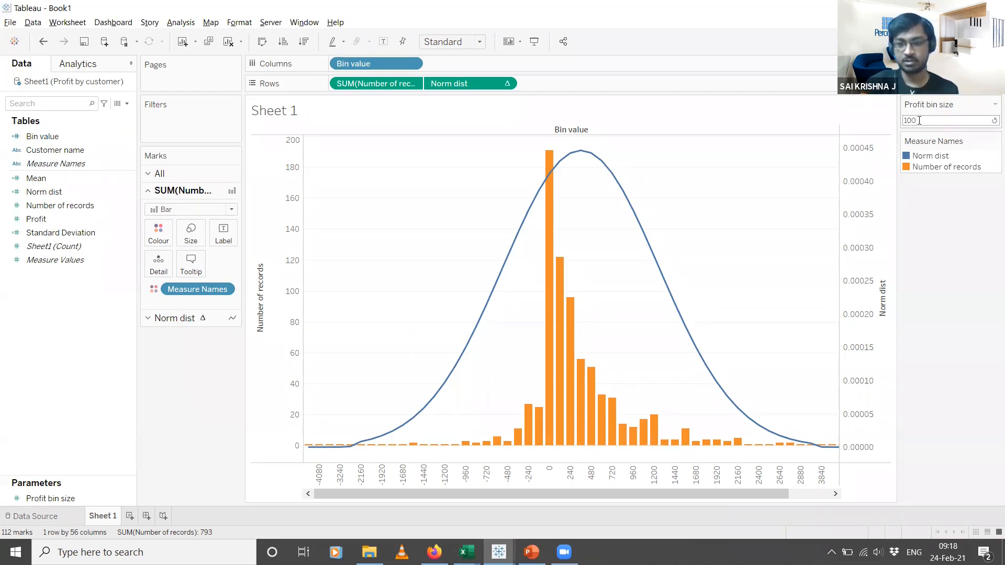
pyautogui.press('Return')
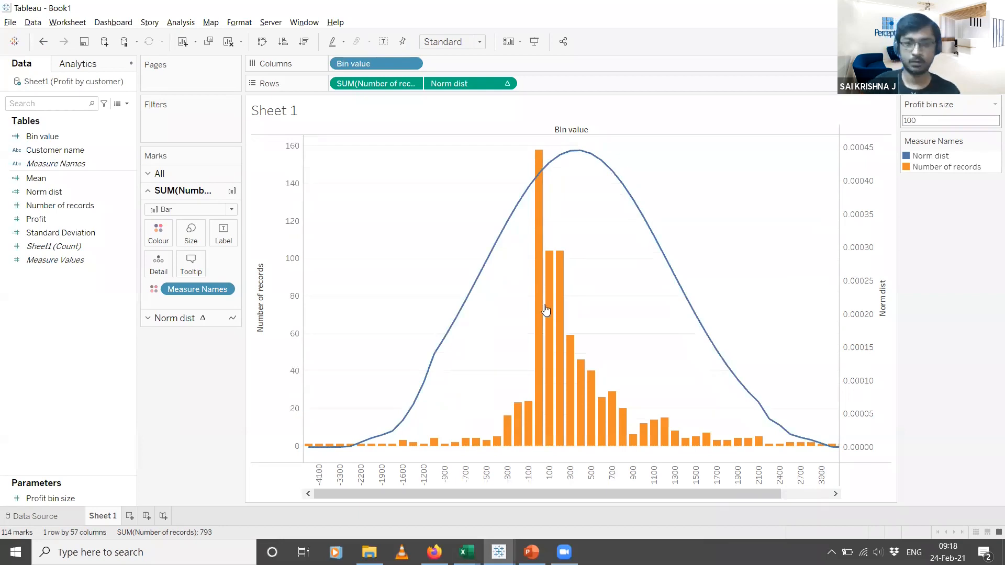
pyautogui.moveTo(545, 310)
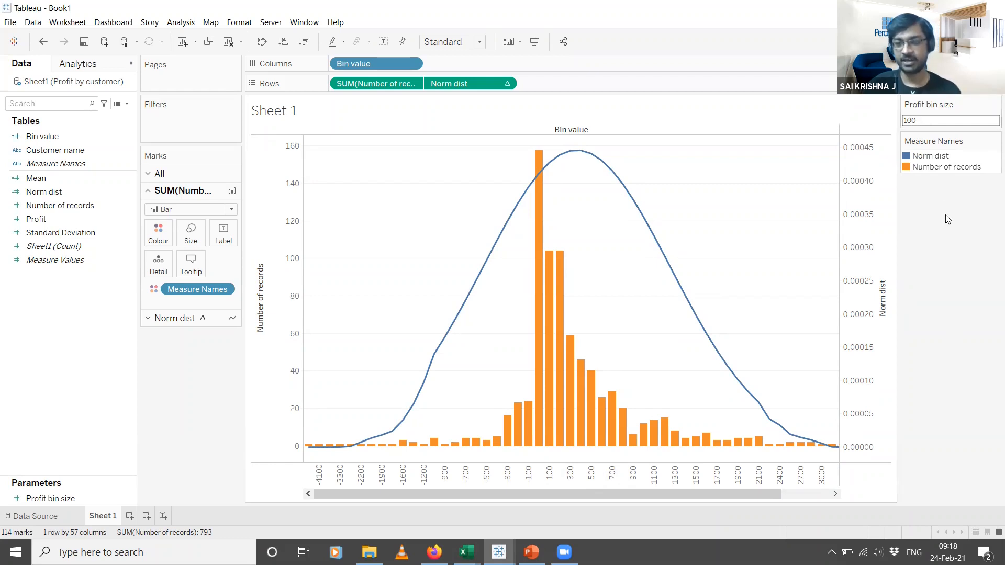
# Switch to the Book2 workbook, create a float parameter named Profit bin size with current value 100, and show its control on the sheet.
pyautogui.hotkey('alt', 'Tab')
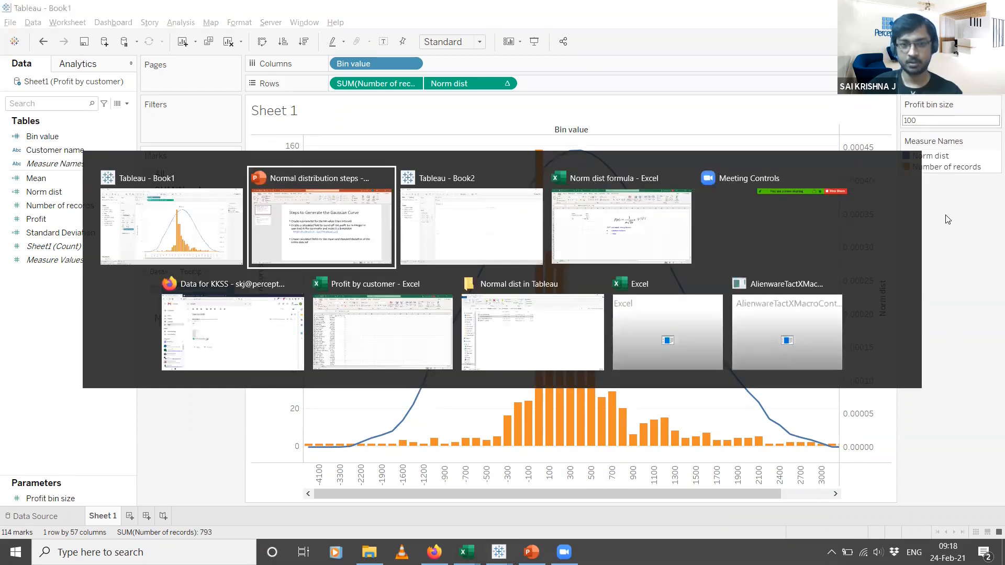
pyautogui.hotkey('alt', 'Tab')
pyautogui.rightClick(74, 292)
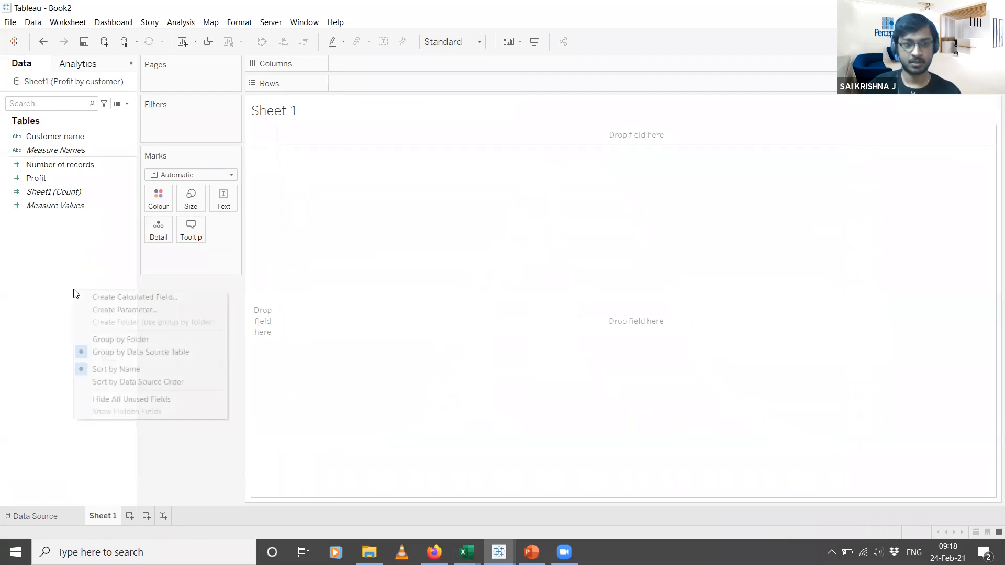
pyautogui.click(102, 309)
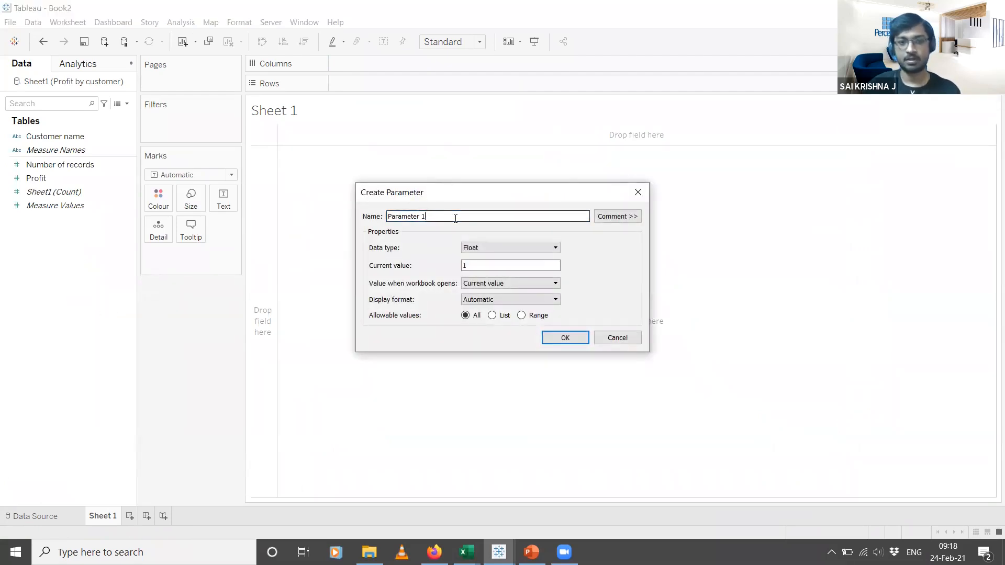
pyautogui.moveTo(455, 219); pyautogui.dragTo(346, 219)
pyautogui.write('Profit bin size')
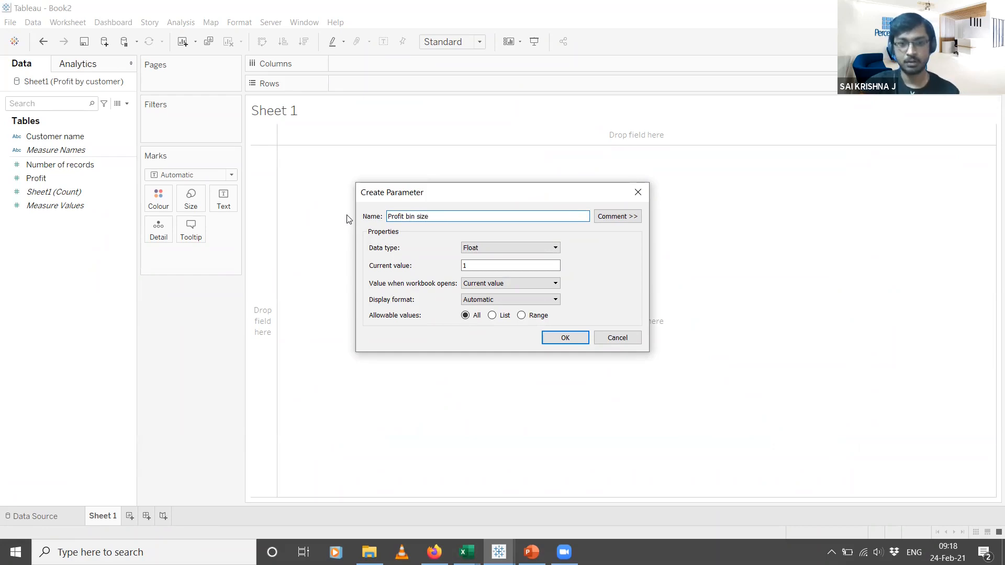
pyautogui.click(496, 265)
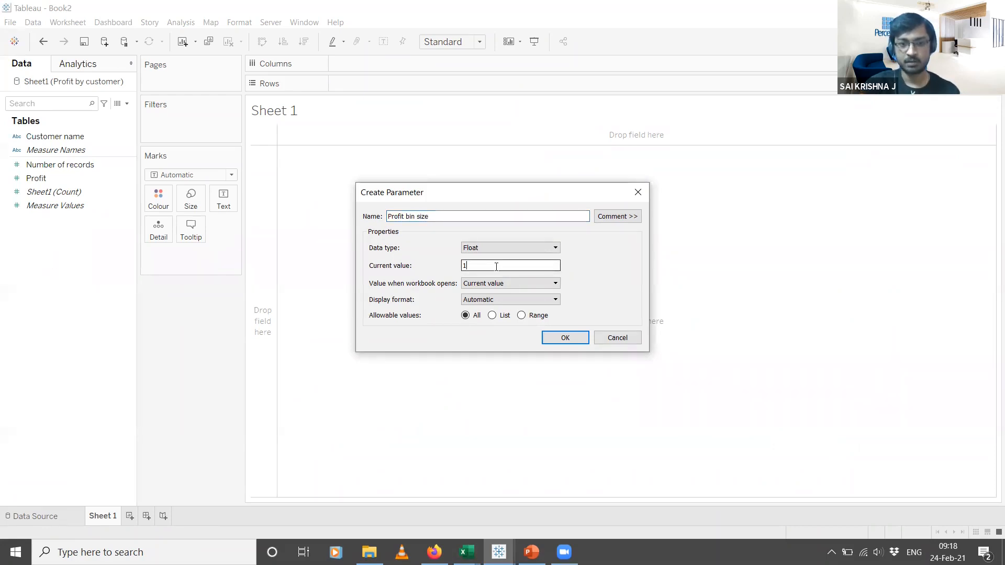
pyautogui.click(565, 337)
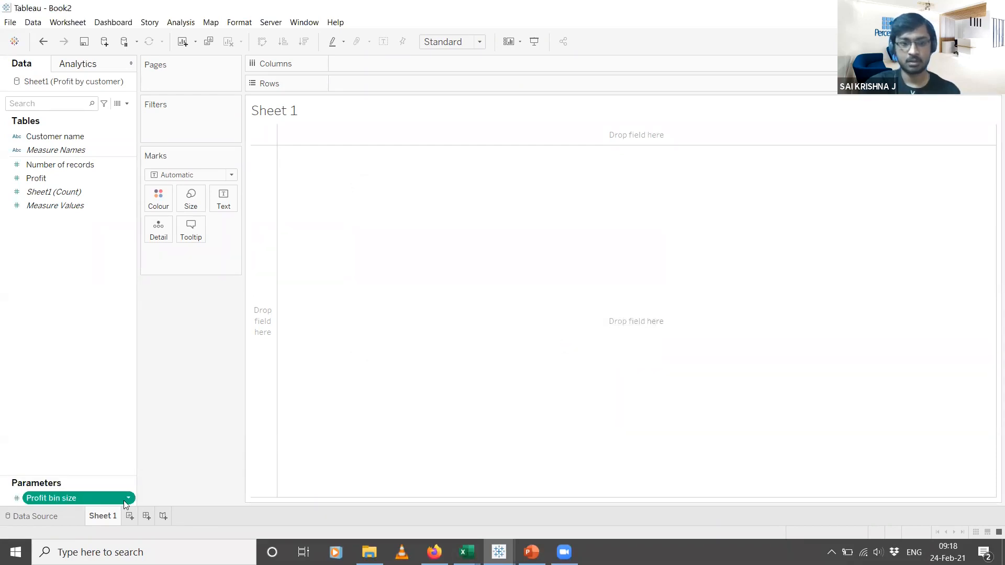
pyautogui.click(129, 498)
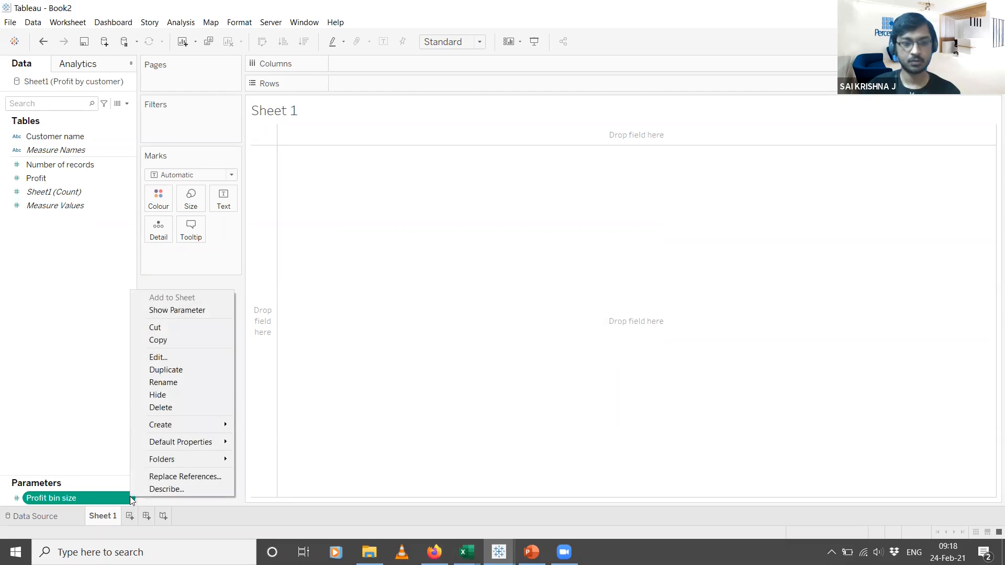
pyautogui.click(161, 310)
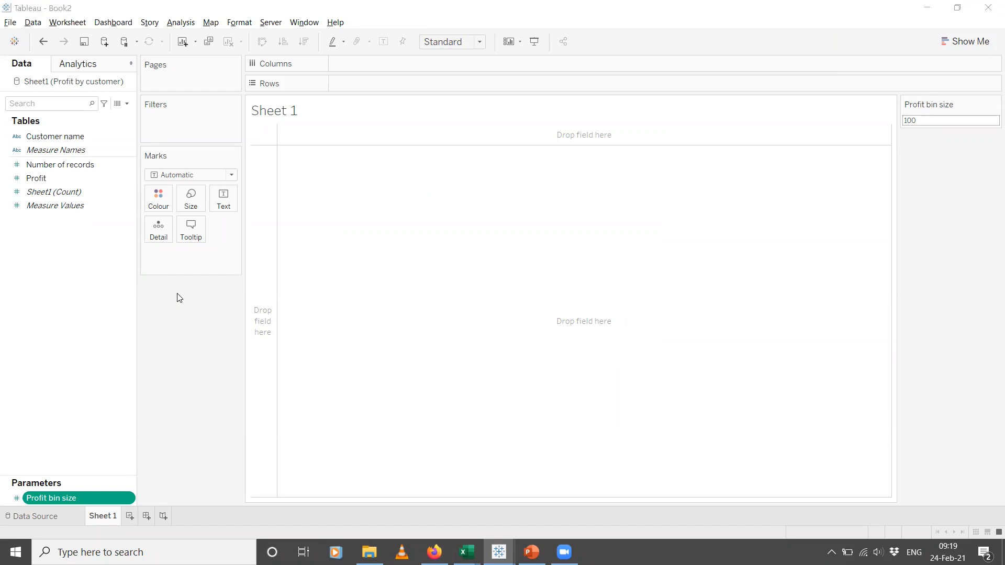
# Review slide 1 in PowerPoint, then compare the Profit column of the Profit by customer workbook in Excel with the bin size parameter in Tableau Book2.
pyautogui.hotkey('alt', 'Tab')
pyautogui.press('Tab')
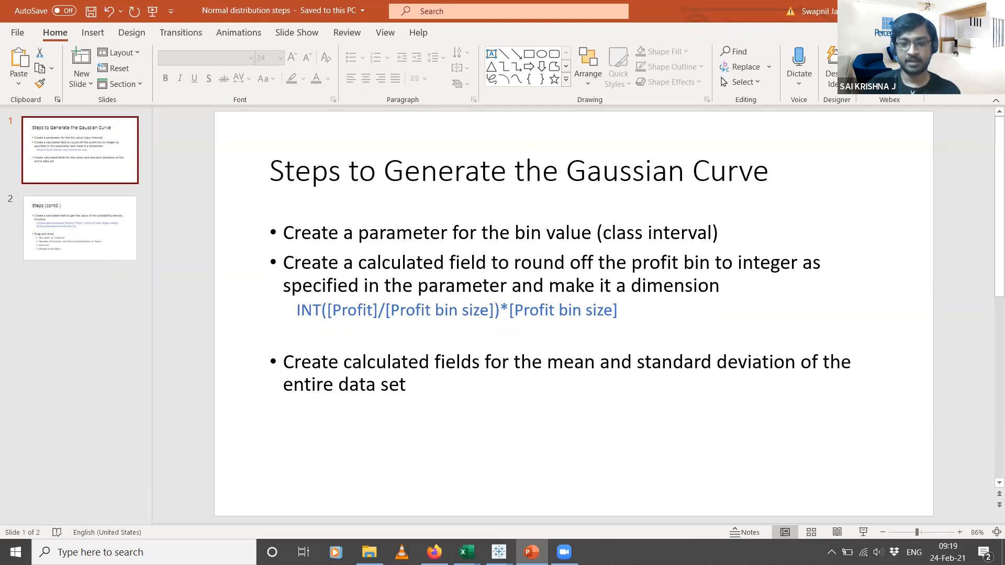
pyautogui.moveTo(467, 552)
pyautogui.click(398, 500)
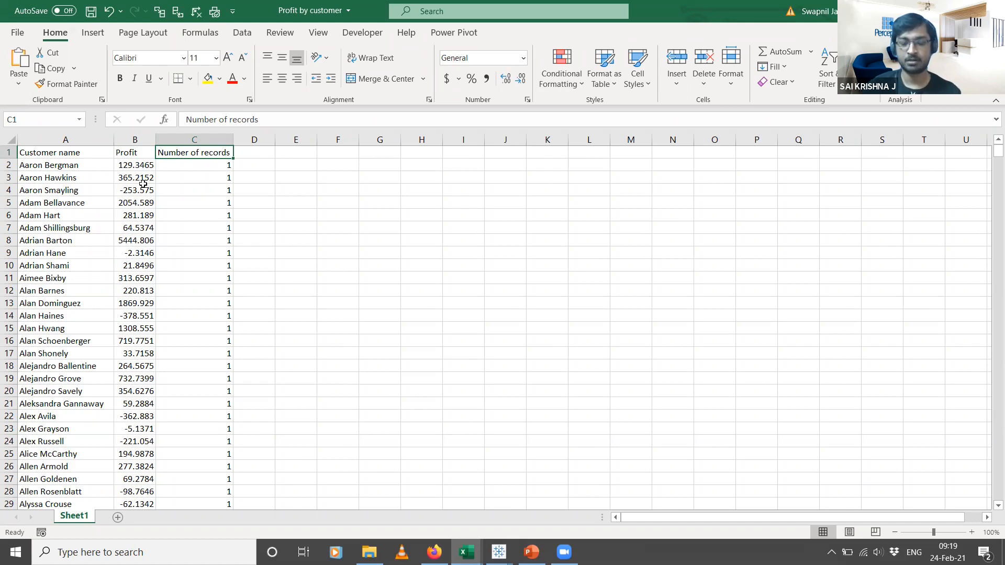
pyautogui.hotkey('alt', 'Tab')
pyautogui.press('Tab')
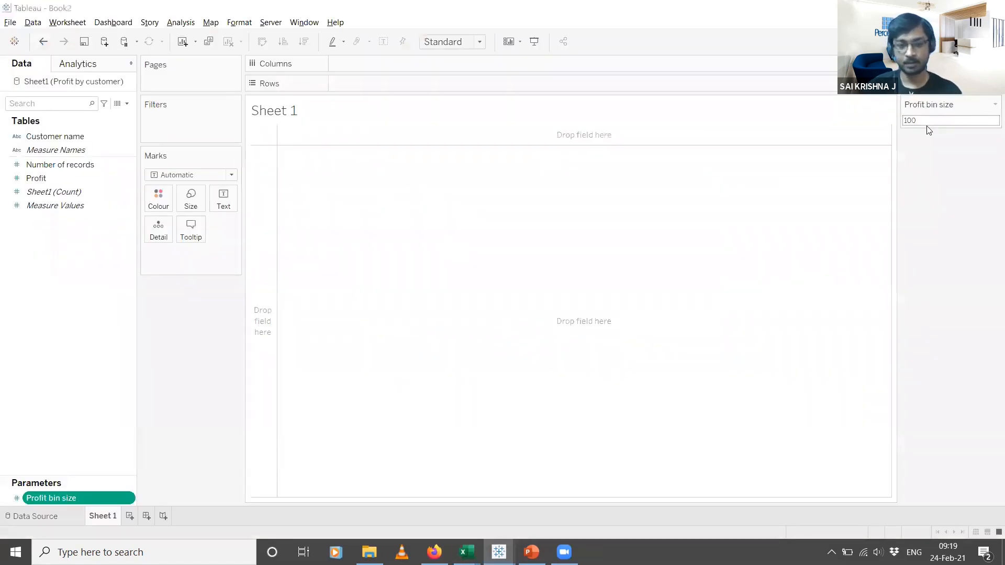
pyautogui.hotkey('alt', 'Tab')
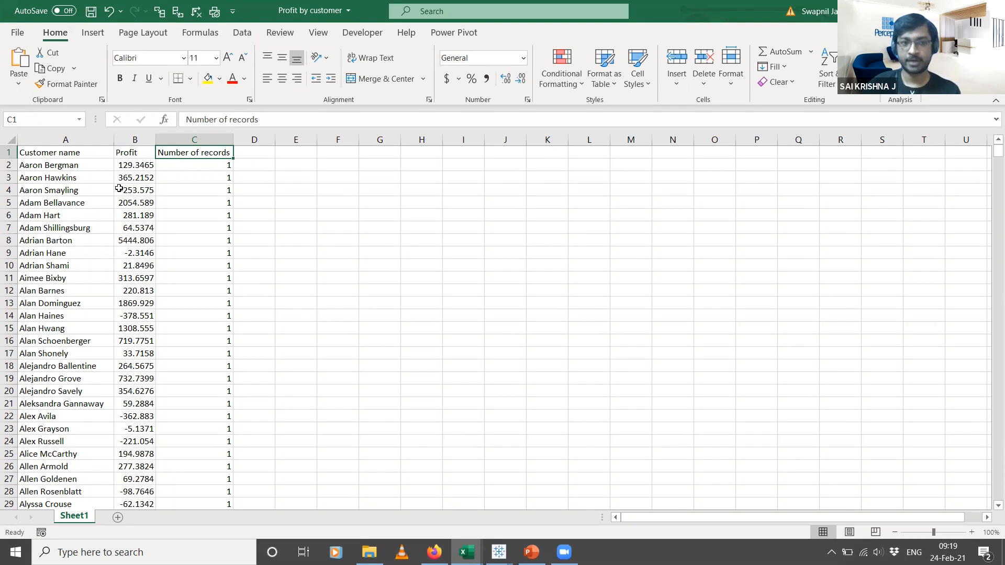
pyautogui.hotkey('alt', 'Tab')
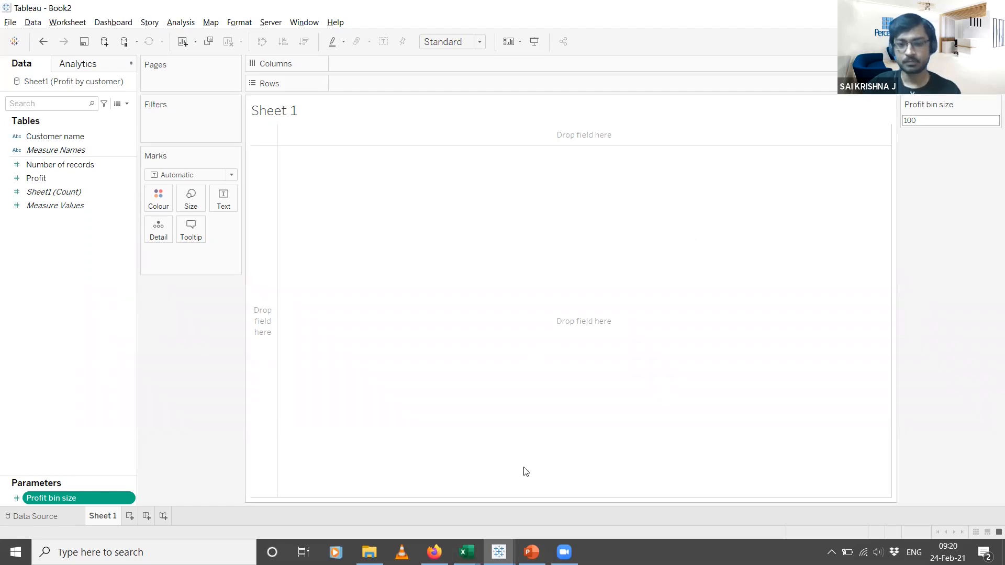
# Switch to the Normal distribution steps presentation in PowerPoint and copy the formula INT([Profit]/[Profit bin size])*[Profit bin size] from slide 1.
pyautogui.click(531, 552)
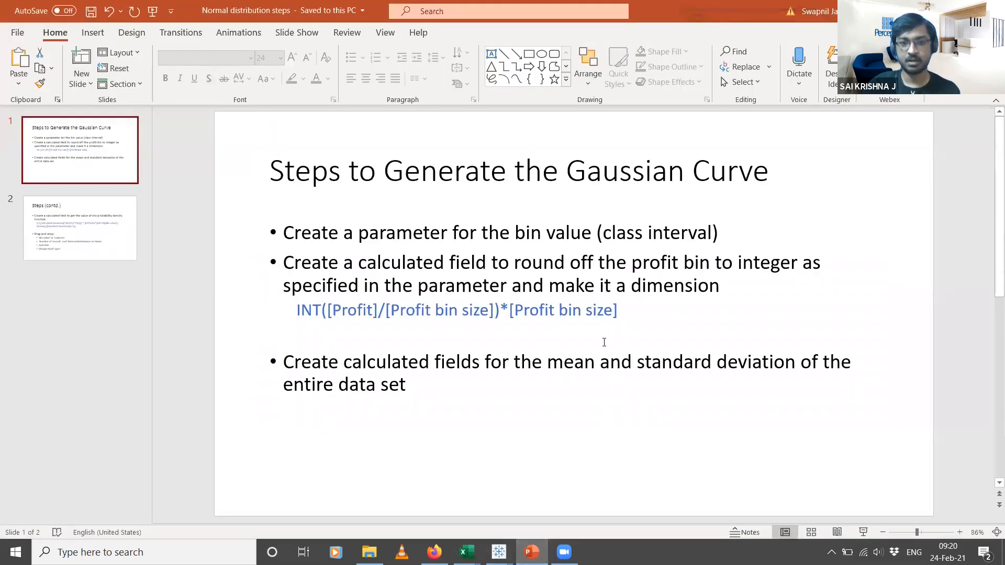
pyautogui.moveTo(624, 313); pyautogui.dragTo(269, 311)
pyautogui.hotkey('ctrl', 'c')
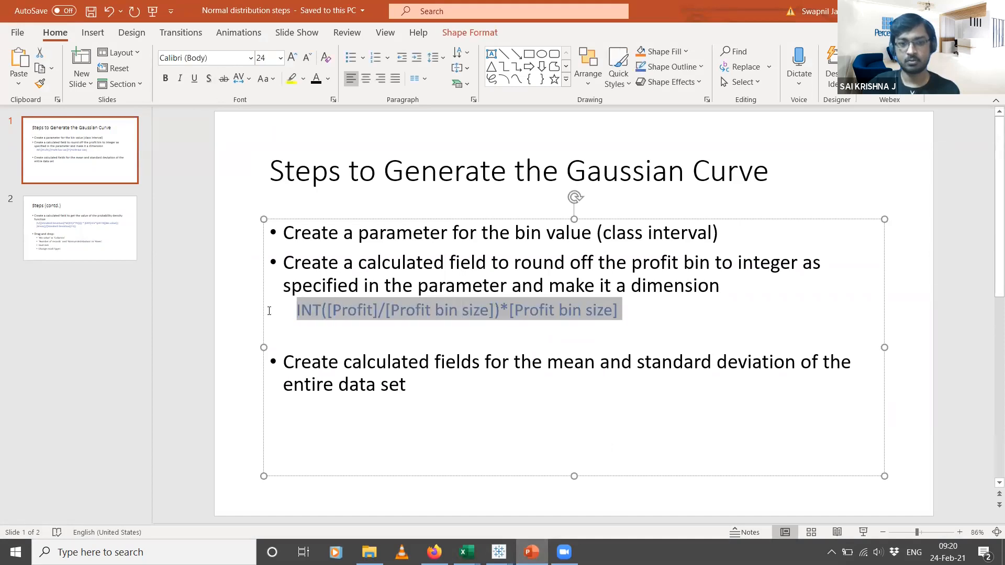
# Return to Book2 in Tableau and create a calculated field named Bin value from the copied formula INT([Profit]/[Profit bin size])*[Profit bin size].
pyautogui.hotkey('alt', 'Tab')
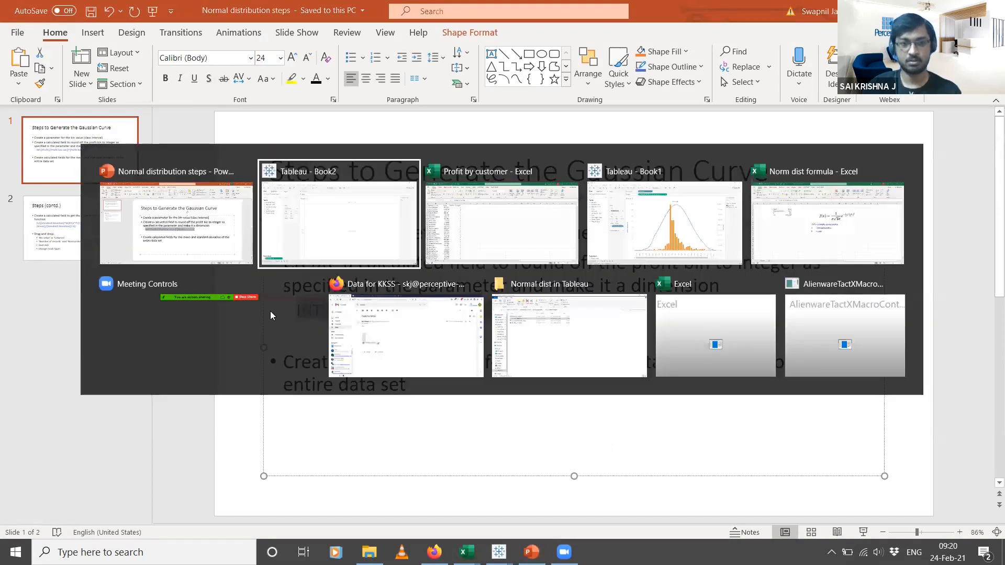
pyautogui.rightClick(76, 272)
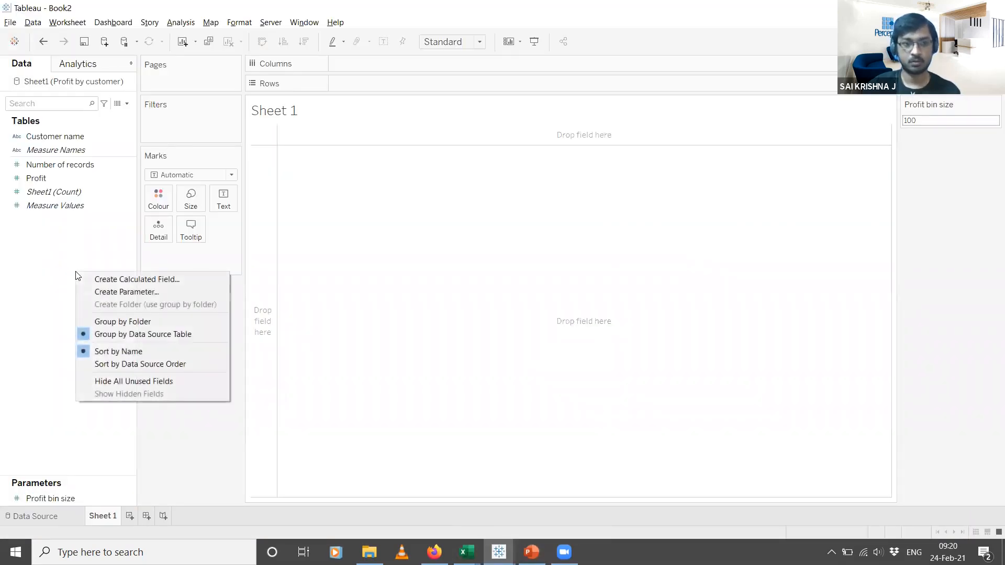
pyautogui.click(112, 281)
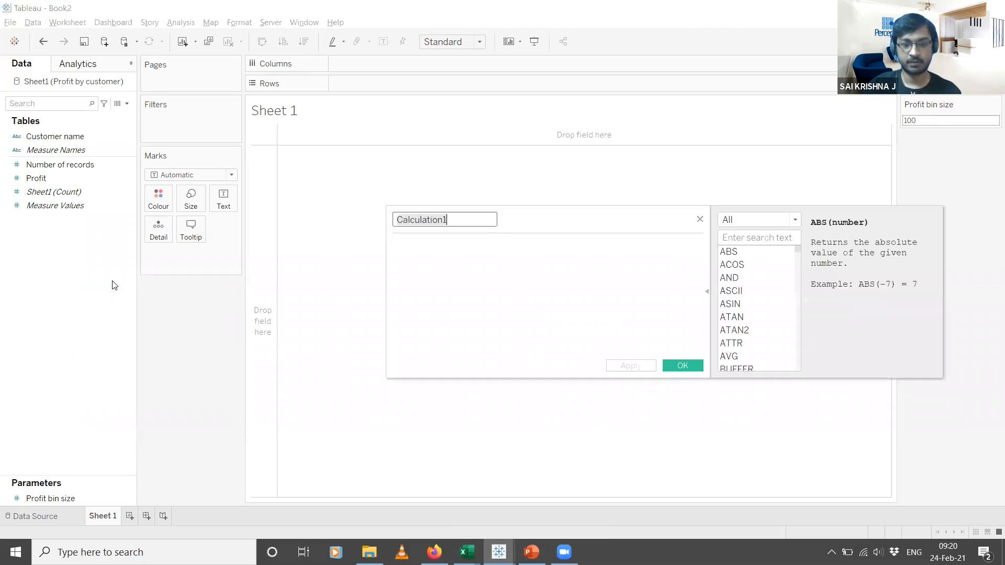
pyautogui.write('Bi')
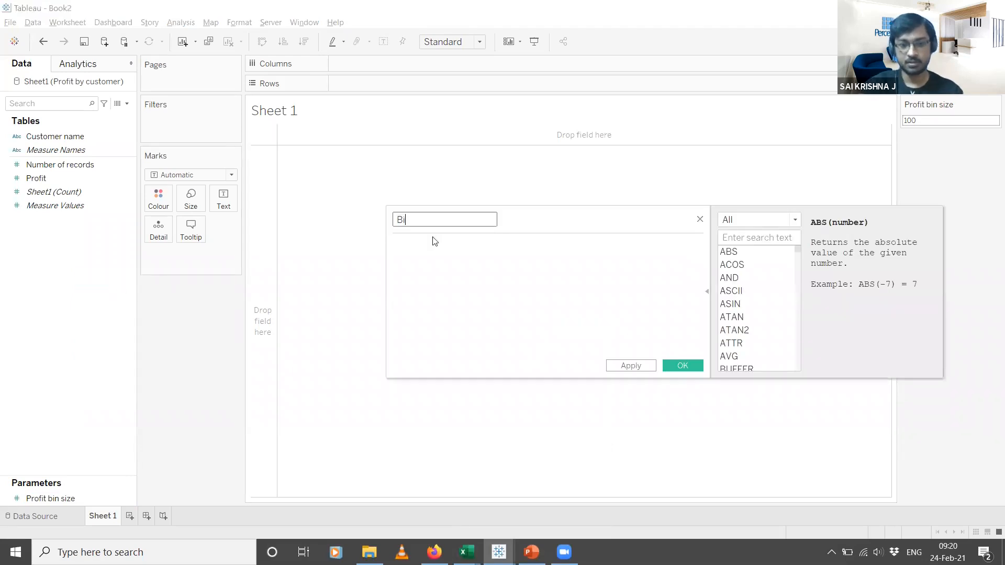
pyautogui.write('n value')
pyautogui.click(455, 258)
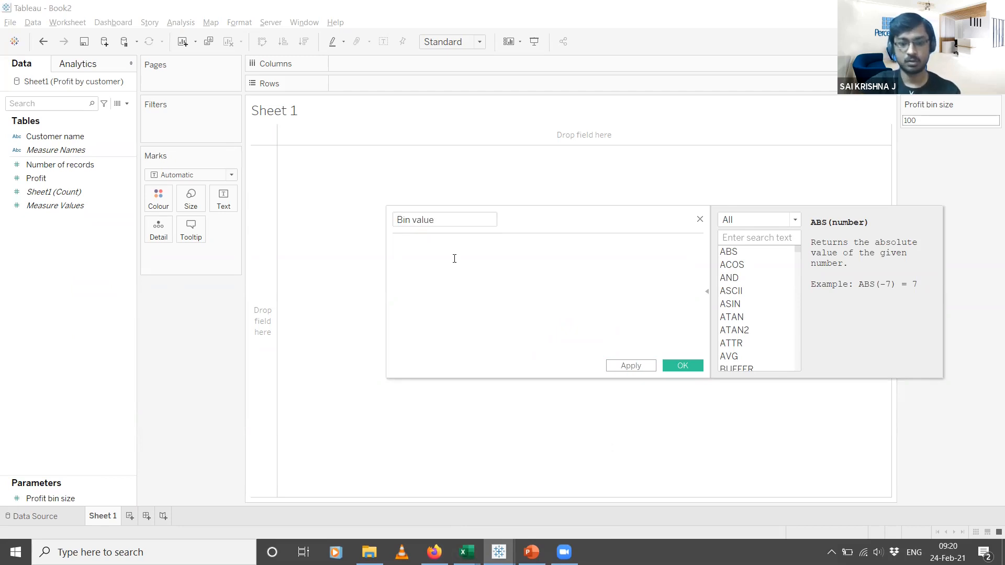
pyautogui.hotkey('ctrl', 'v')
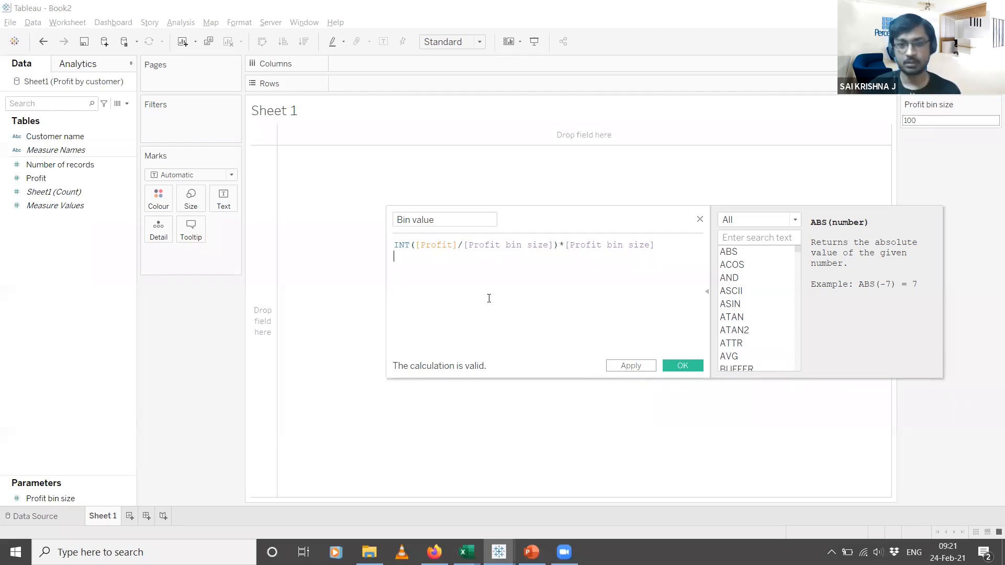
pyautogui.click(687, 366)
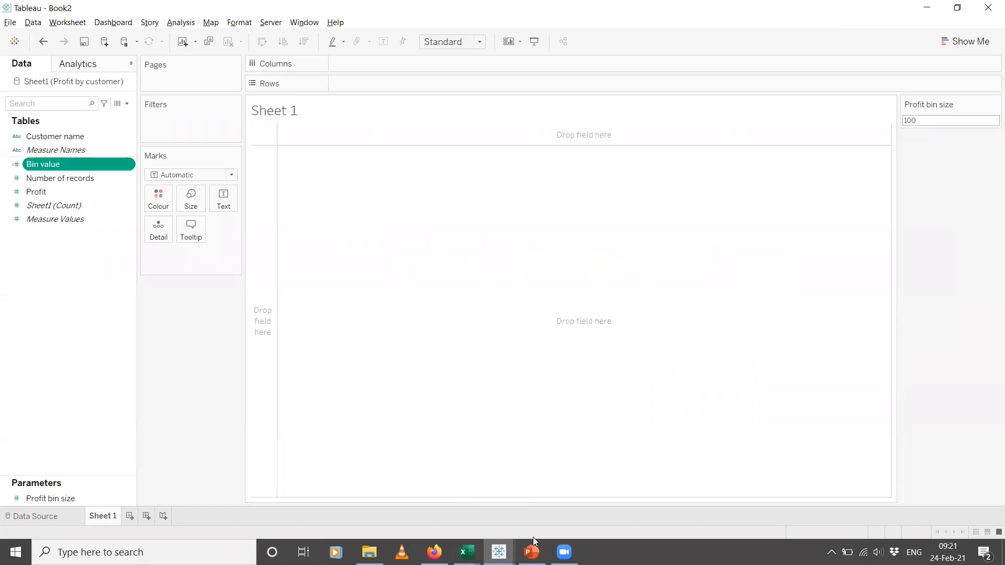
# Review the mean and standard deviation step on the PowerPoint slide and the matching inputs in the Norm dist formula workbook in Excel.
pyautogui.click(531, 552)
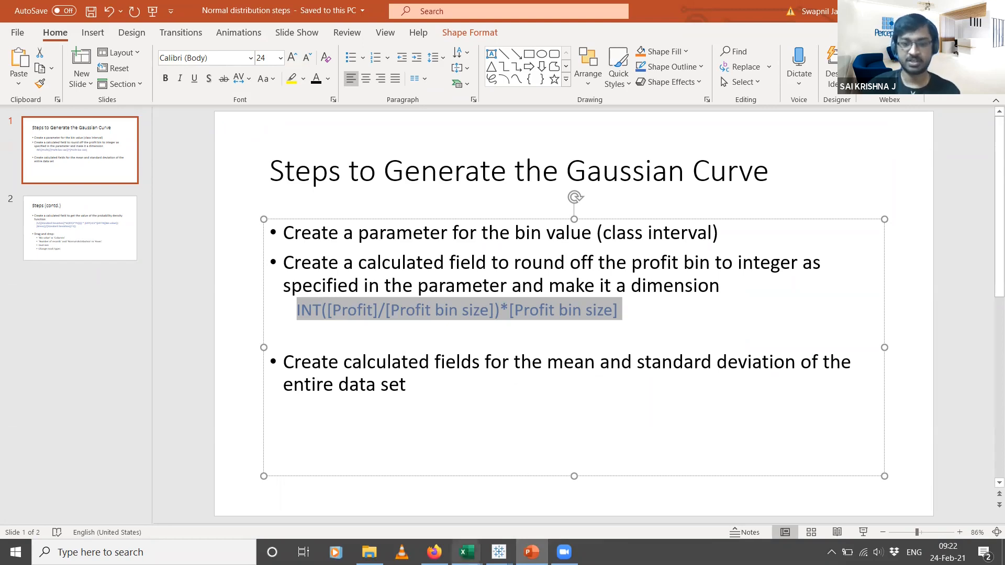
pyautogui.moveTo(466, 552)
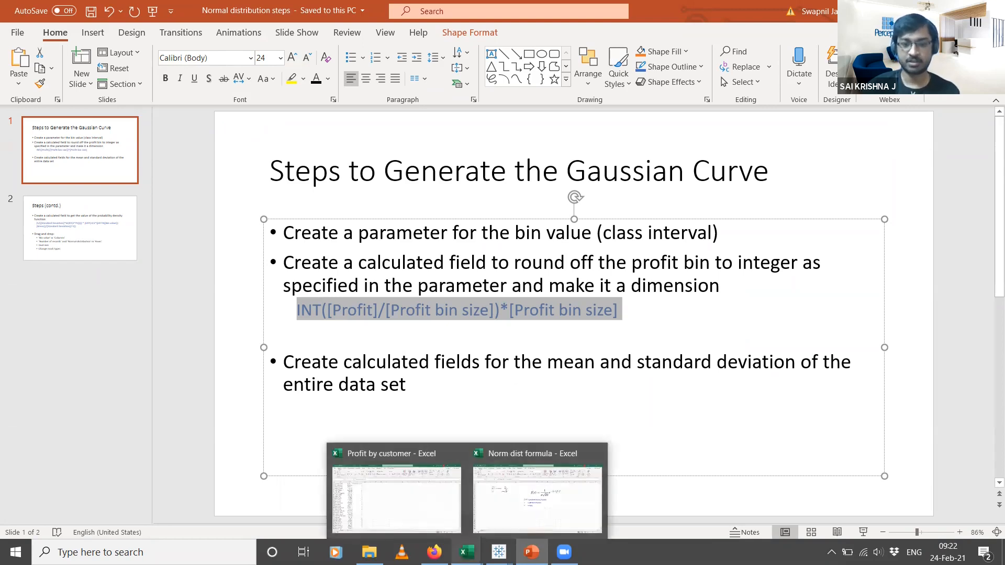
pyautogui.click(533, 484)
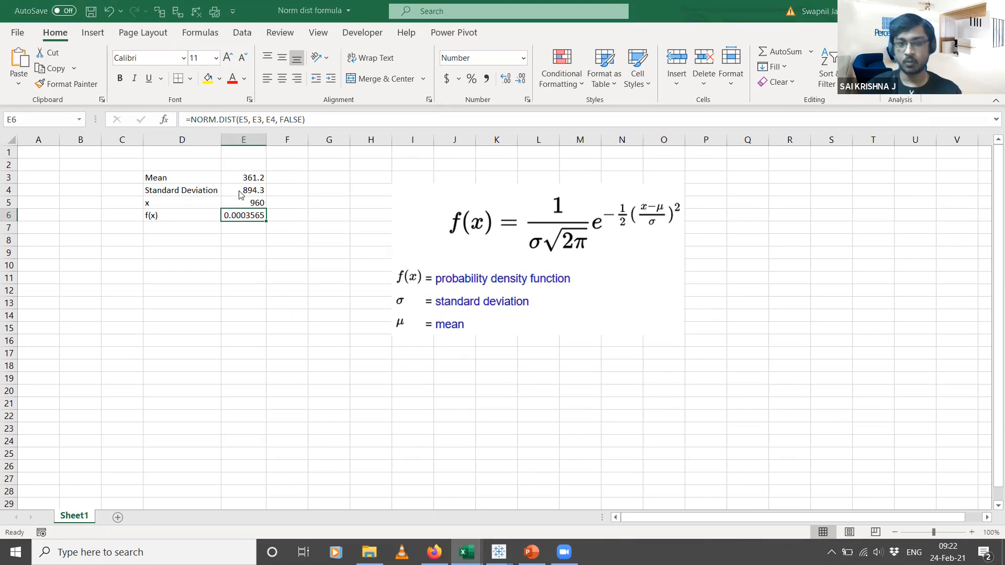
pyautogui.hotkey('alt', 'Tab')
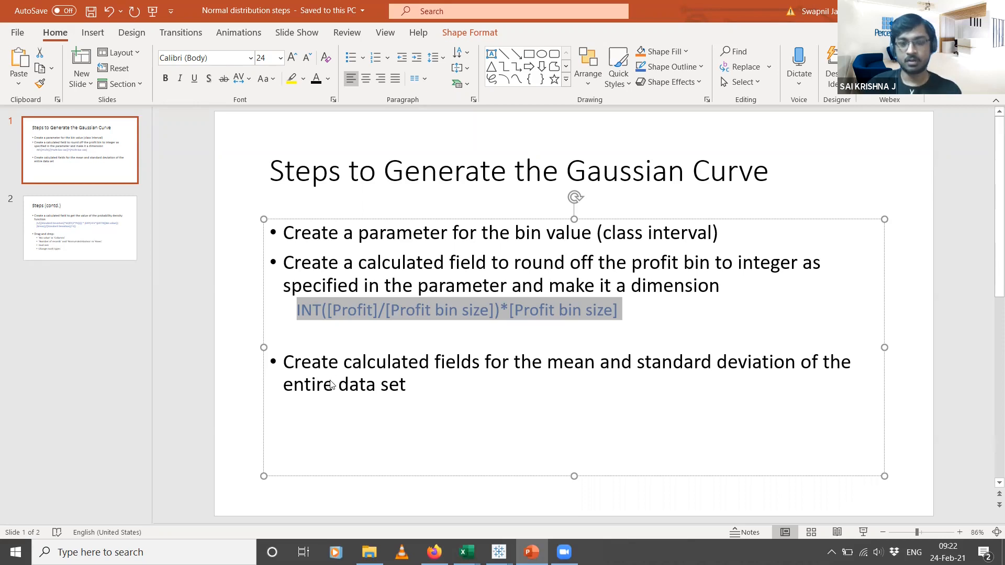
# Switch back to Book2 in Tableau and create a calculated field named Mean with the formula TOTAL(AVG([Profit])).
pyautogui.hotkey('alt', 'Tab')
pyautogui.hotkey('alt', 'Tab')
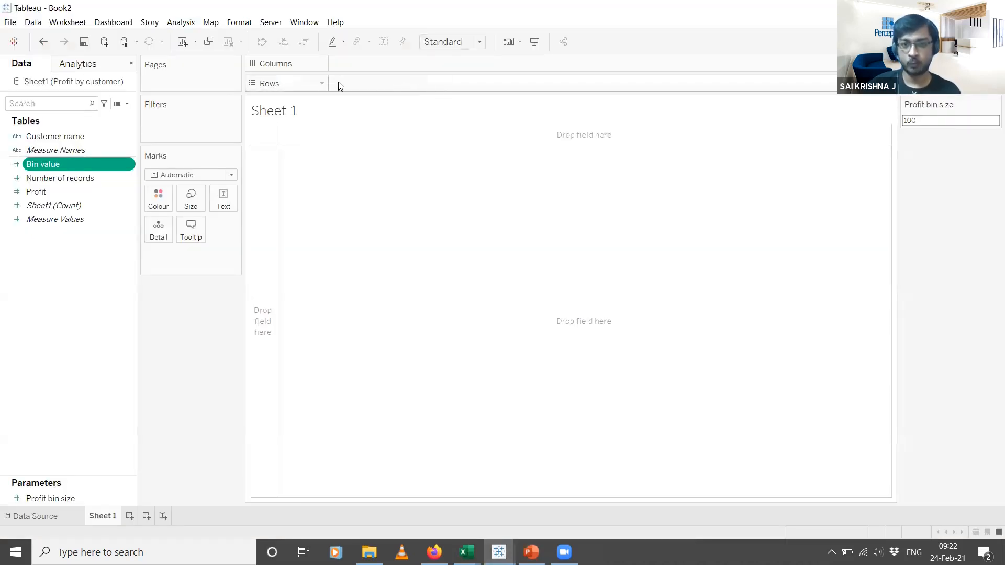
pyautogui.rightClick(73, 251)
pyautogui.click(94, 253)
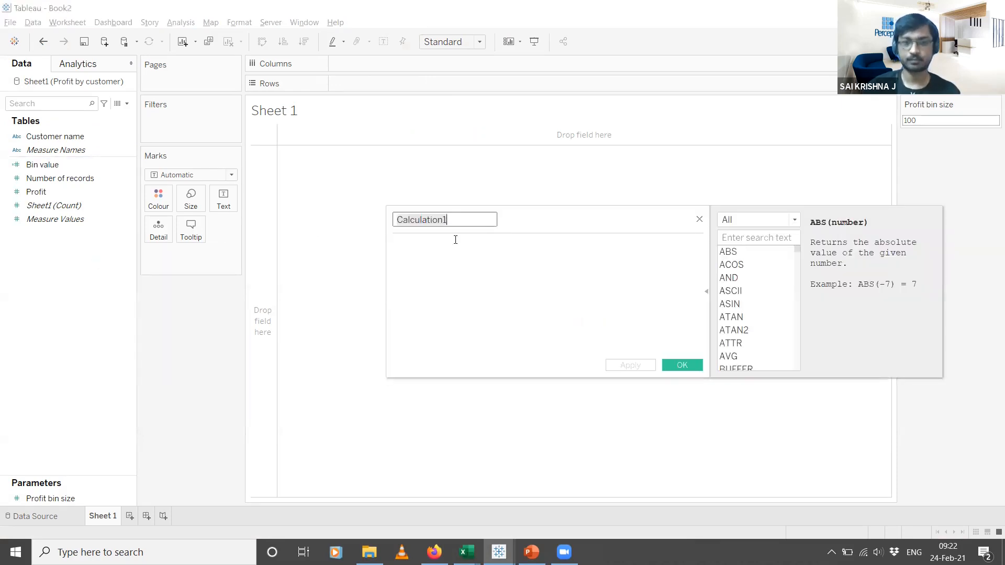
pyautogui.write('Mean')
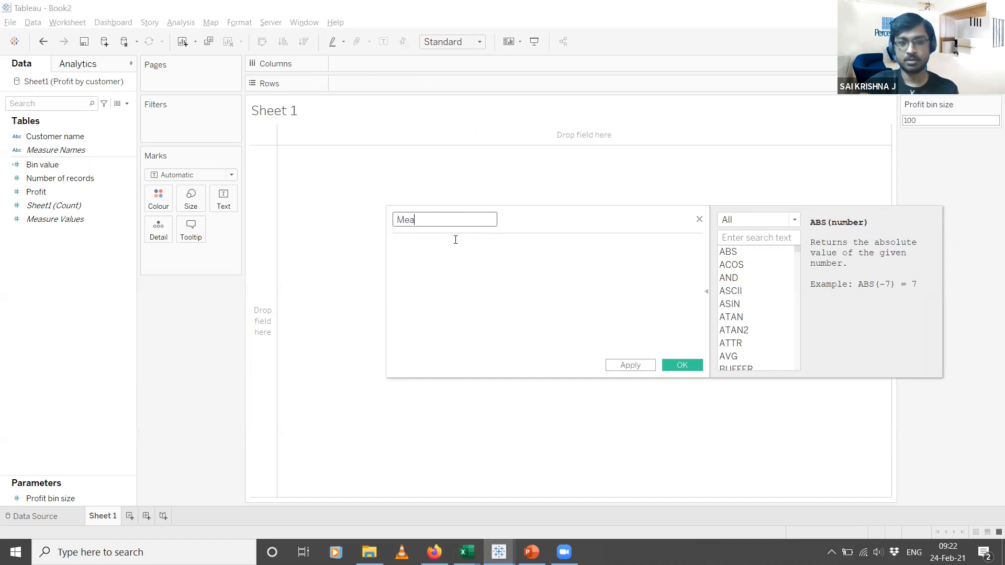
pyautogui.click(430, 250)
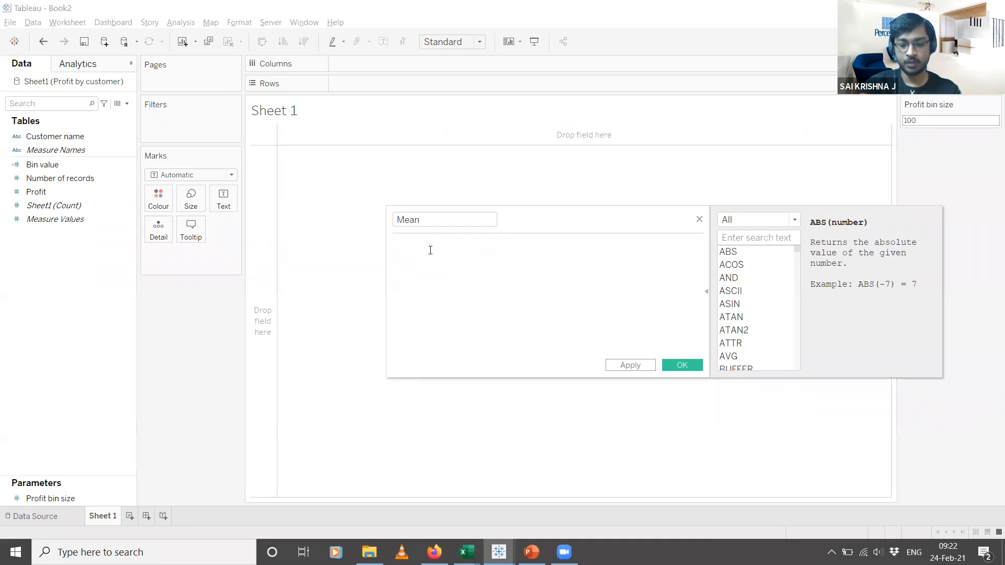
pyautogui.write('to')
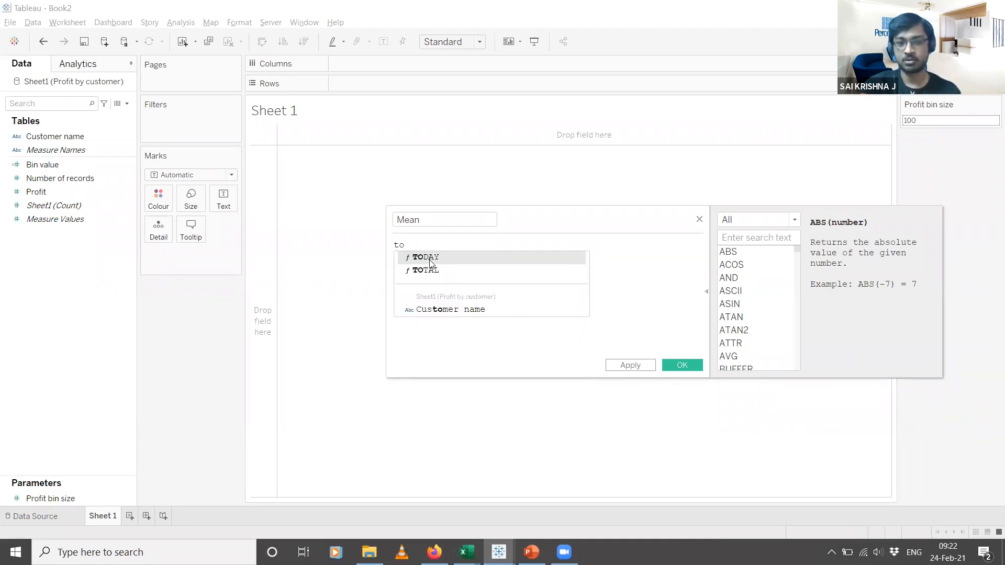
pyautogui.click(428, 271)
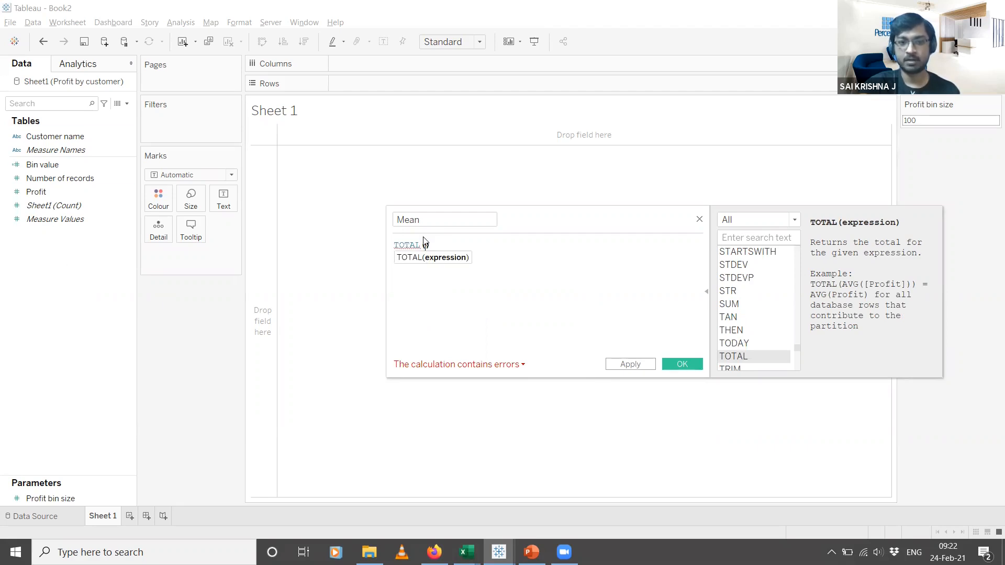
pyautogui.write('avg')
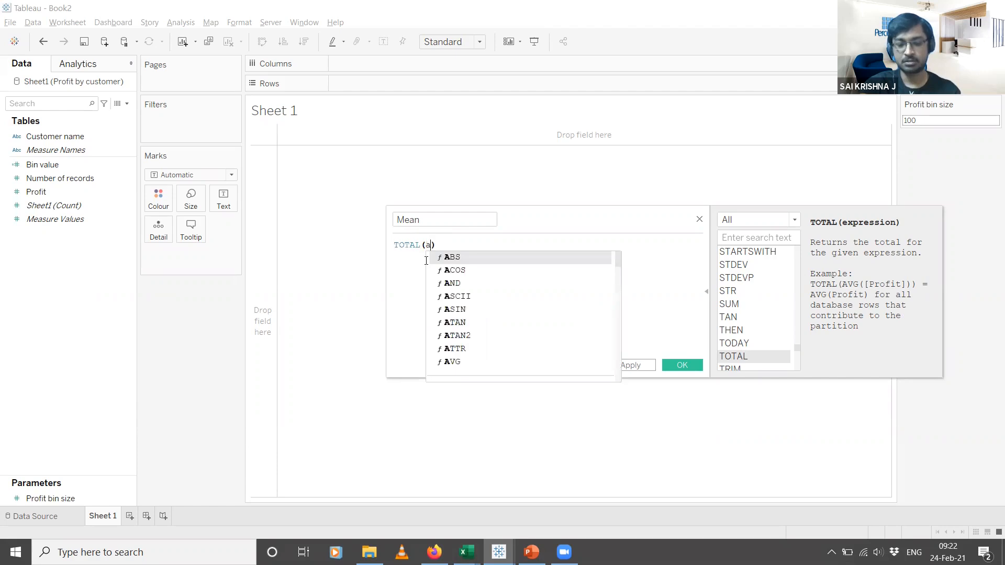
pyautogui.click(459, 260)
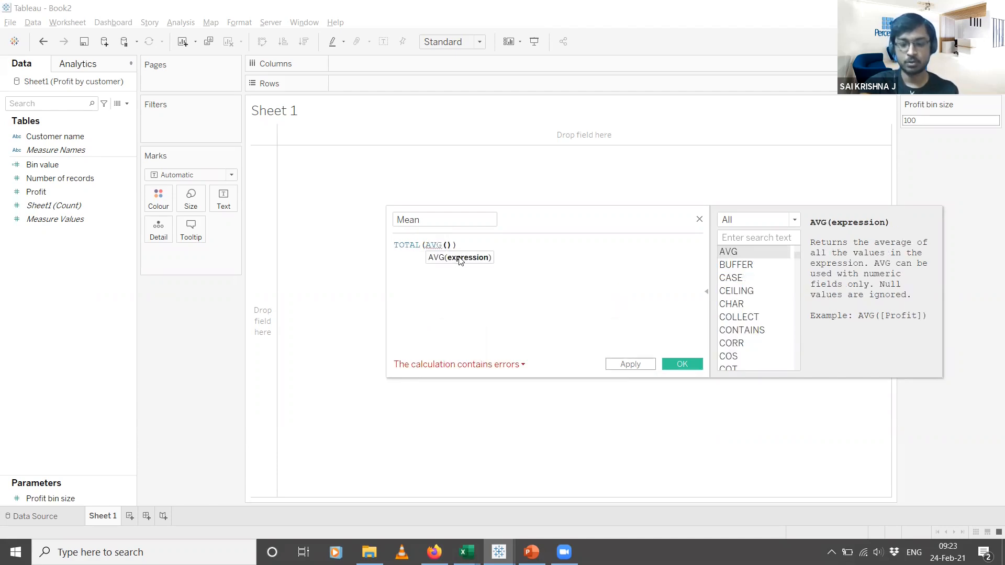
pyautogui.write('pro')
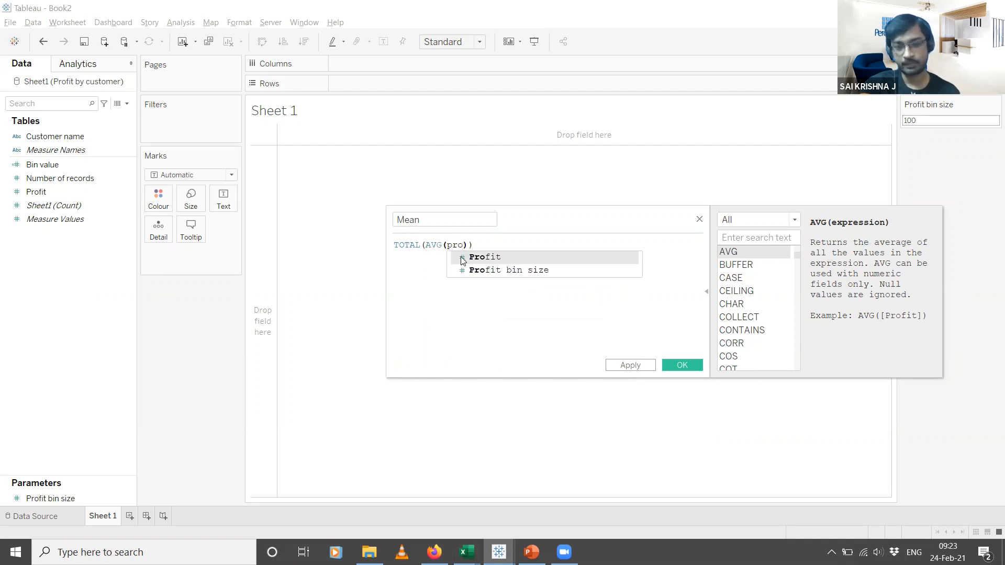
pyautogui.click(478, 259)
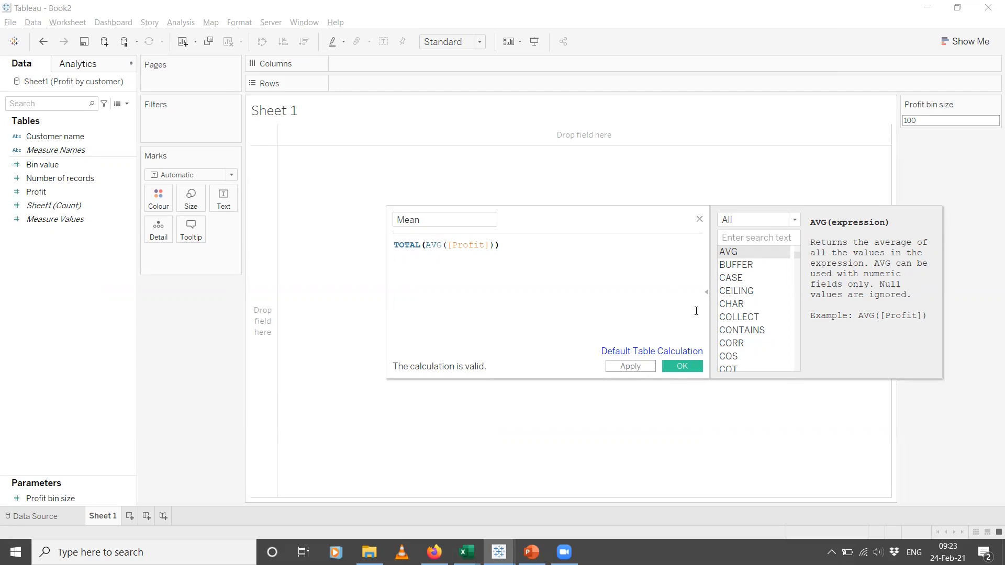
pyautogui.click(680, 366)
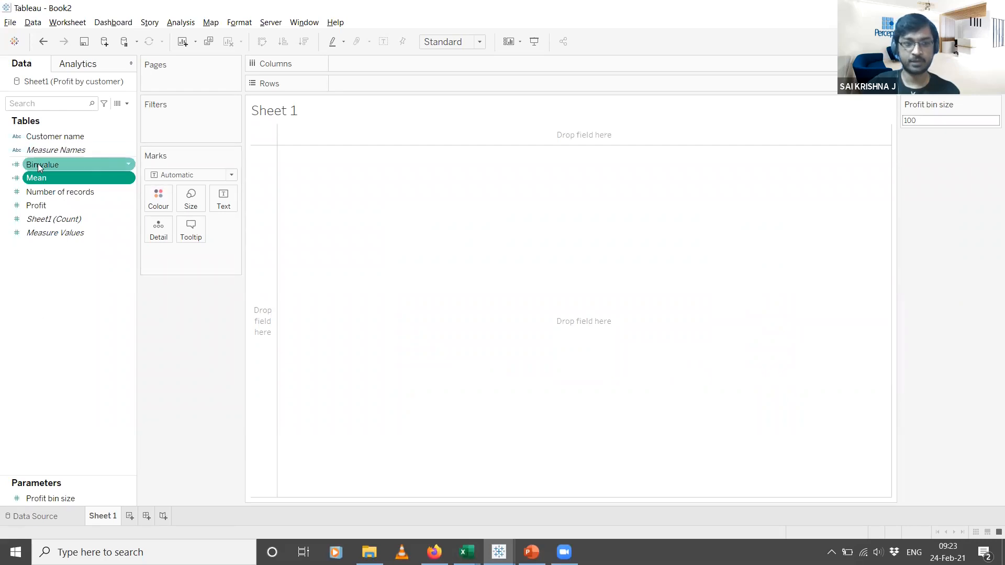
# List Customer name on Rows in Sheet 1 and show the average of Profit as text for each customer.
pyautogui.moveTo(60, 141); pyautogui.dragTo(369, 84)
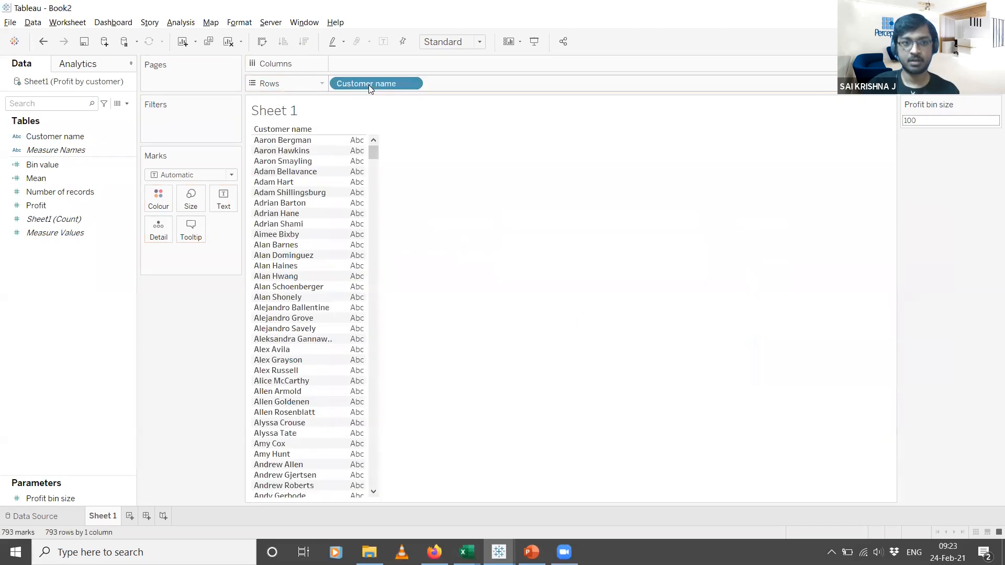
pyautogui.moveTo(49, 199); pyautogui.dragTo(224, 200)
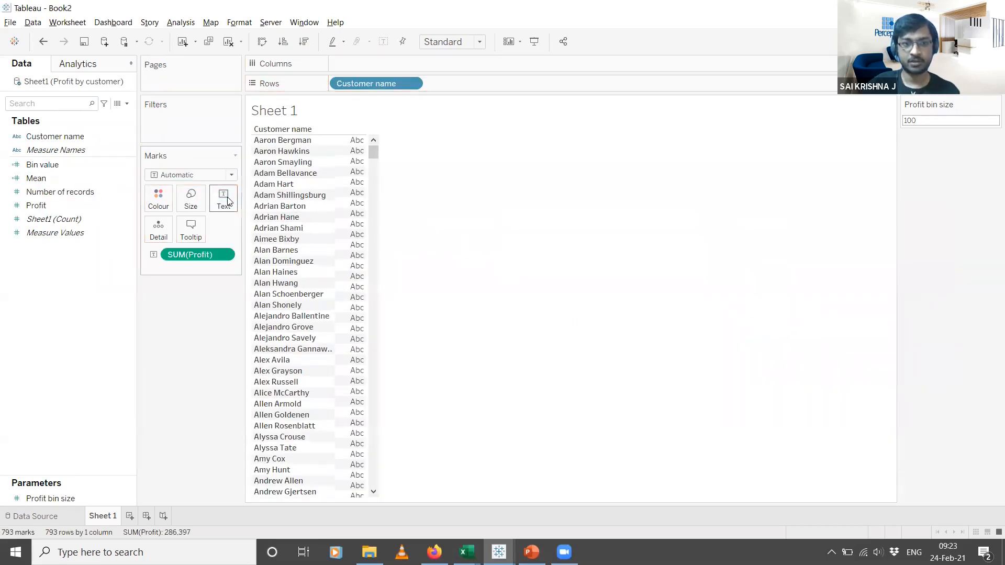
pyautogui.click(223, 255)
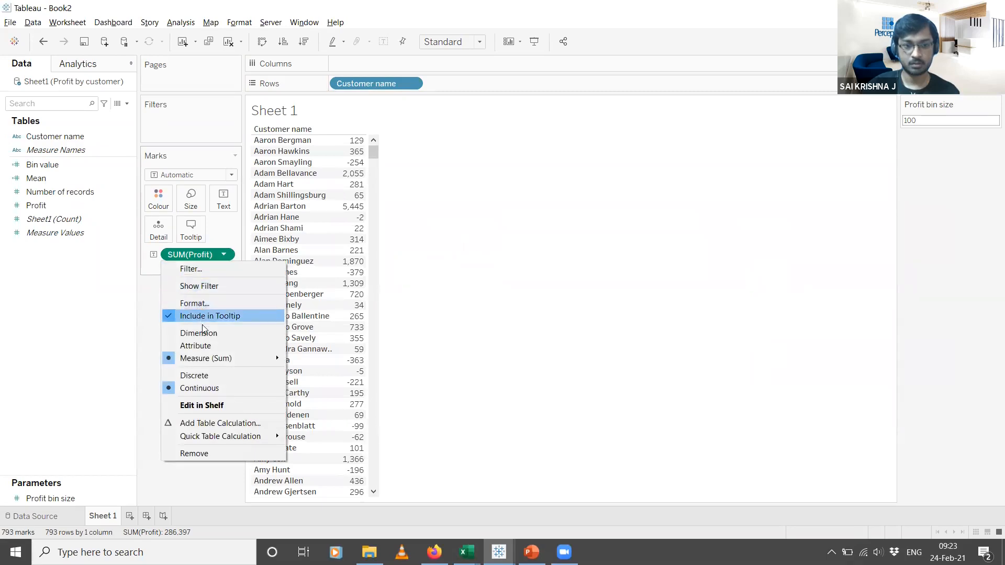
pyautogui.moveTo(232, 360)
pyautogui.click(316, 372)
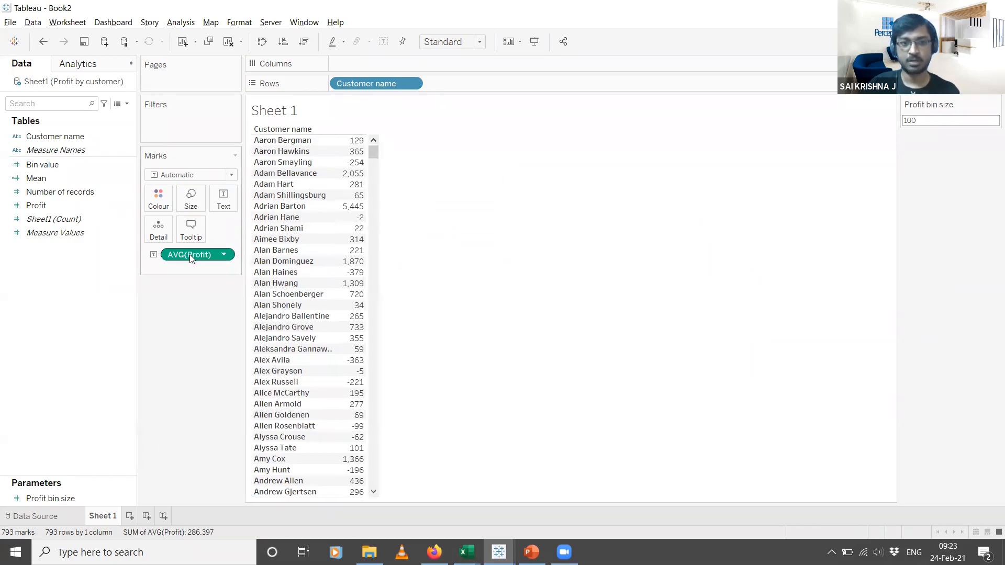
# Show the Mean field as text in place of the average Profit to check it per customer, and clear the sheet.
pyautogui.click(44, 208)
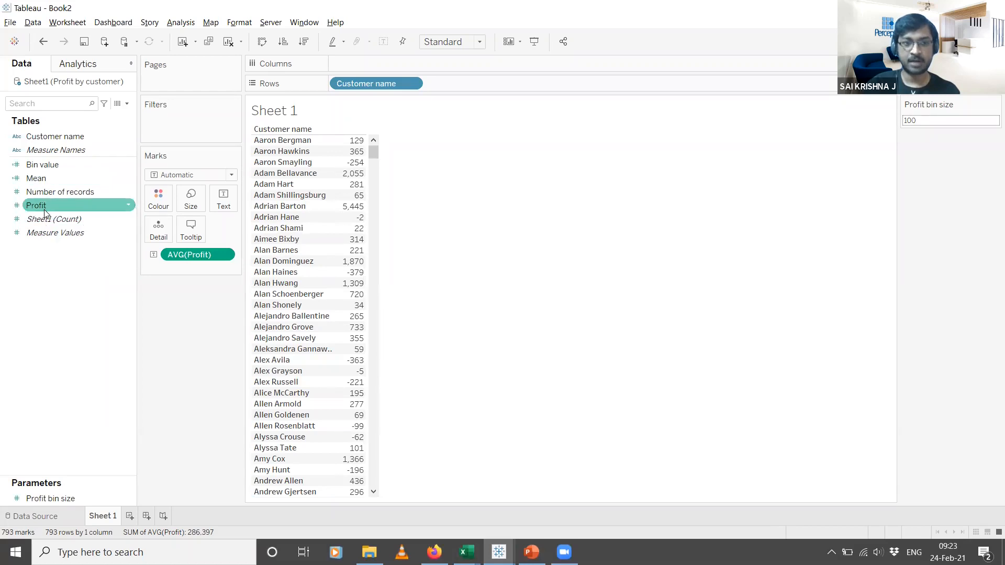
pyautogui.moveTo(45, 180); pyautogui.dragTo(225, 203)
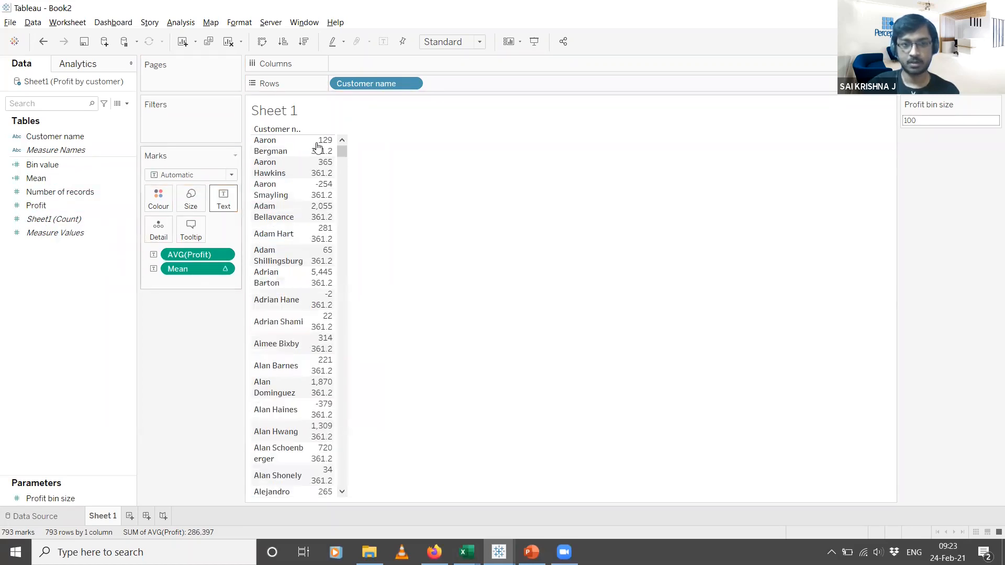
pyautogui.moveTo(182, 257); pyautogui.dragTo(199, 335)
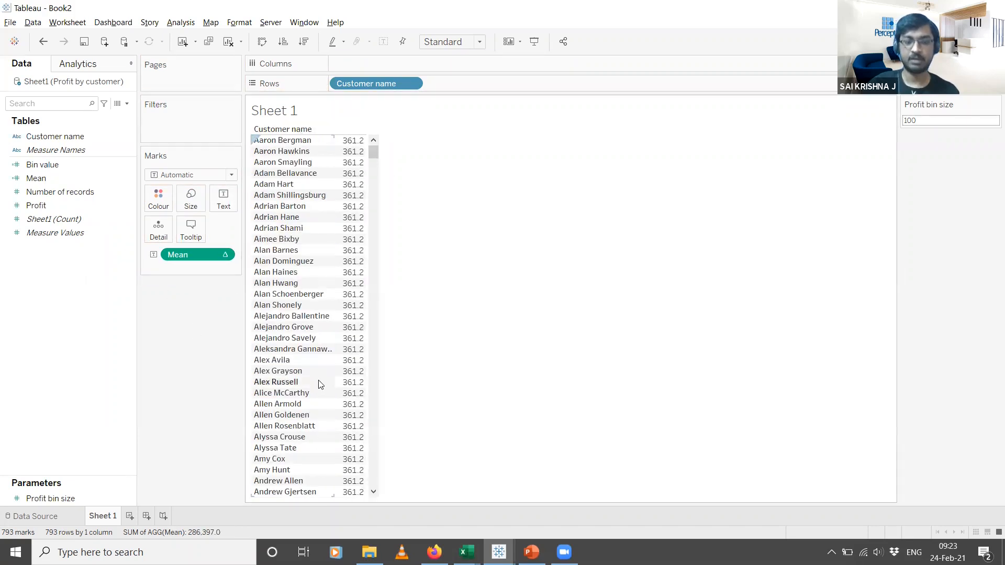
pyautogui.moveTo(360, 301)
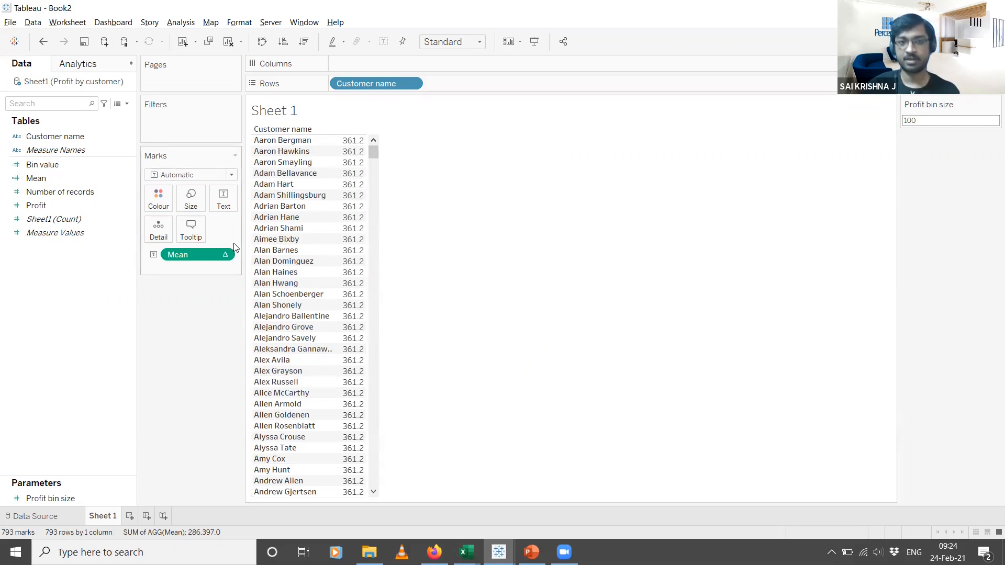
pyautogui.moveTo(191, 255); pyautogui.dragTo(195, 308)
pyautogui.moveTo(348, 90); pyautogui.dragTo(193, 315)
# Create a calculated field named Standard Deviation with the formula TOTAL(STDEV([Profit])).
pyautogui.rightClick(36, 296)
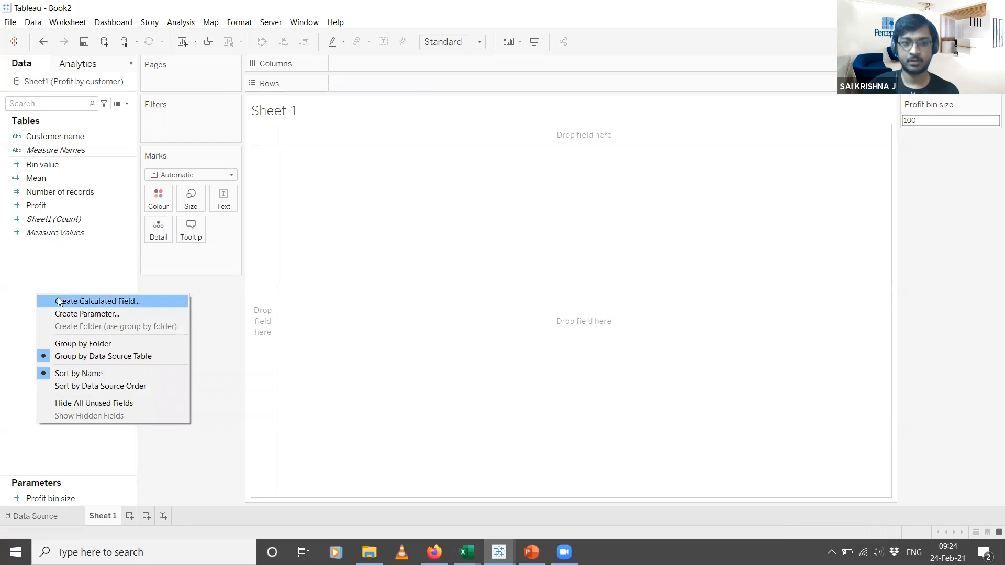
pyautogui.click(59, 302)
pyautogui.write('Standard Deviation')
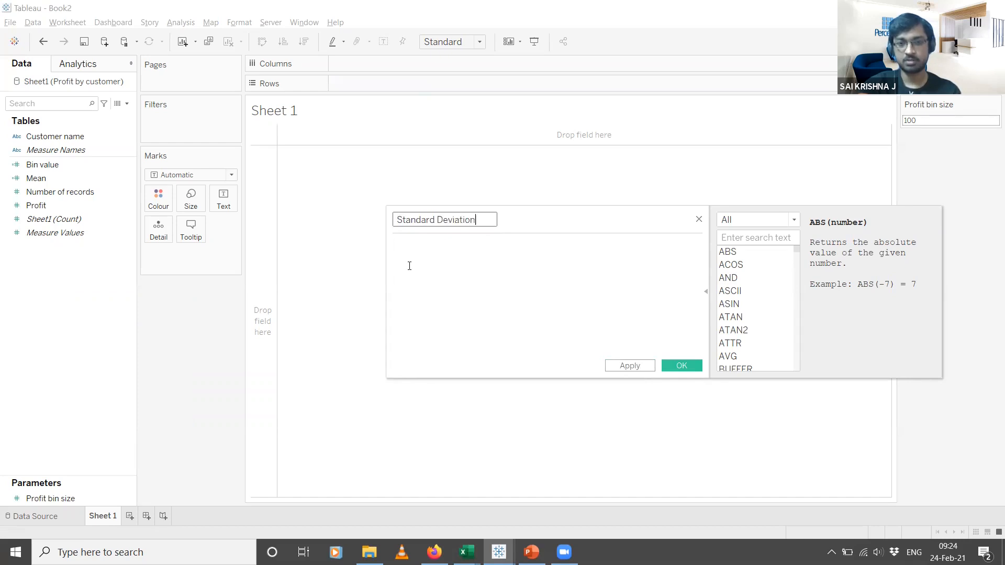
pyautogui.click(442, 257)
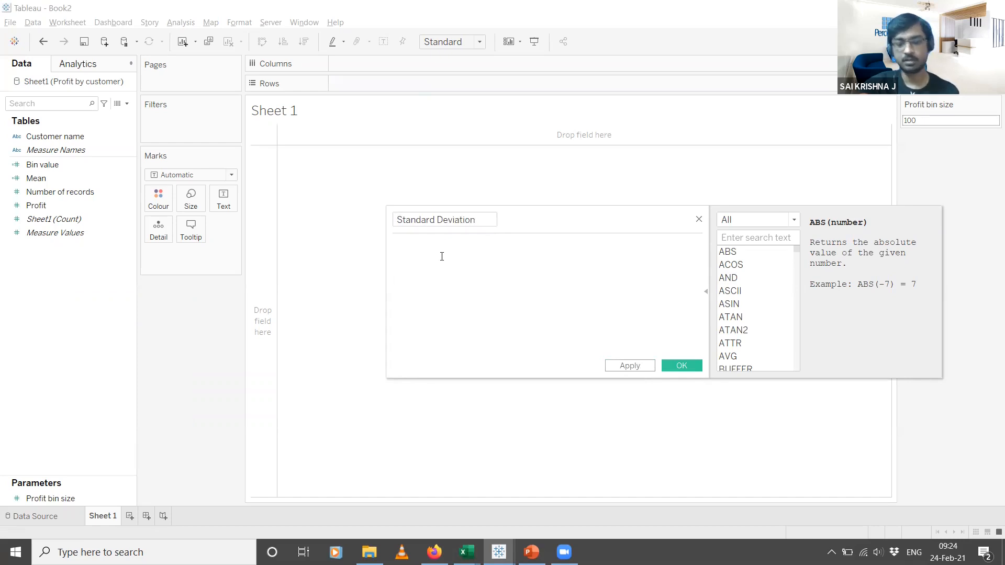
pyautogui.write('tot')
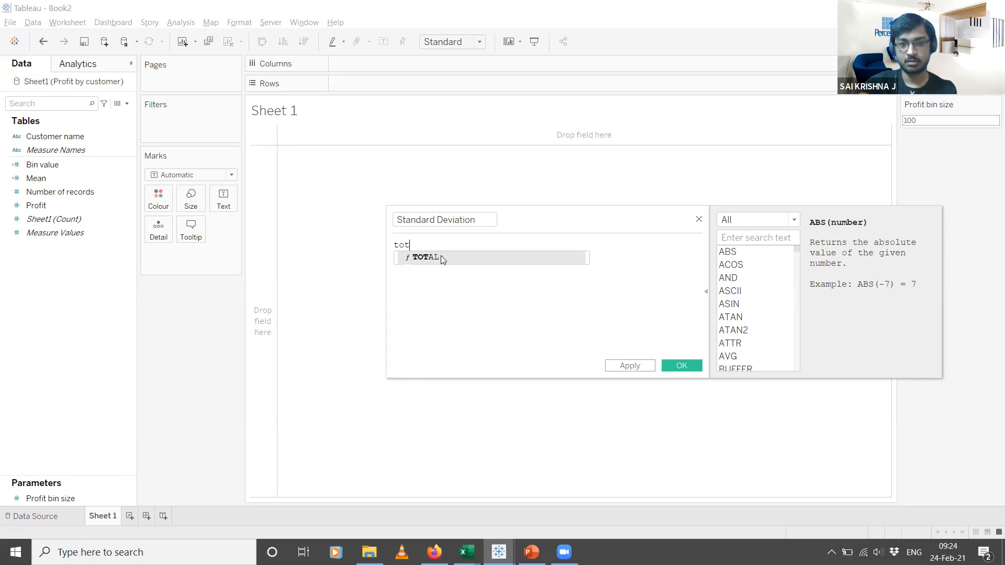
pyautogui.press('Return')
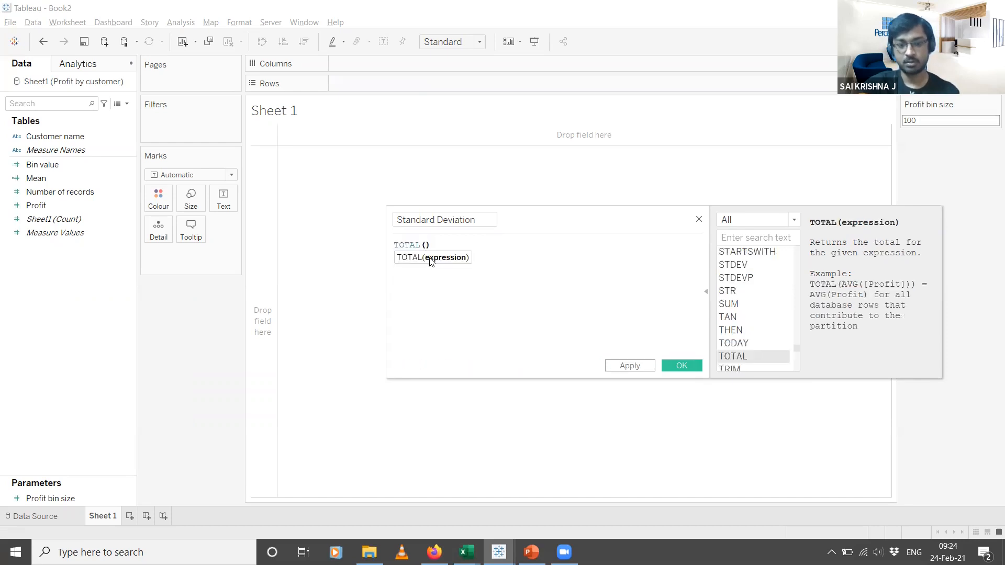
pyautogui.write('std')
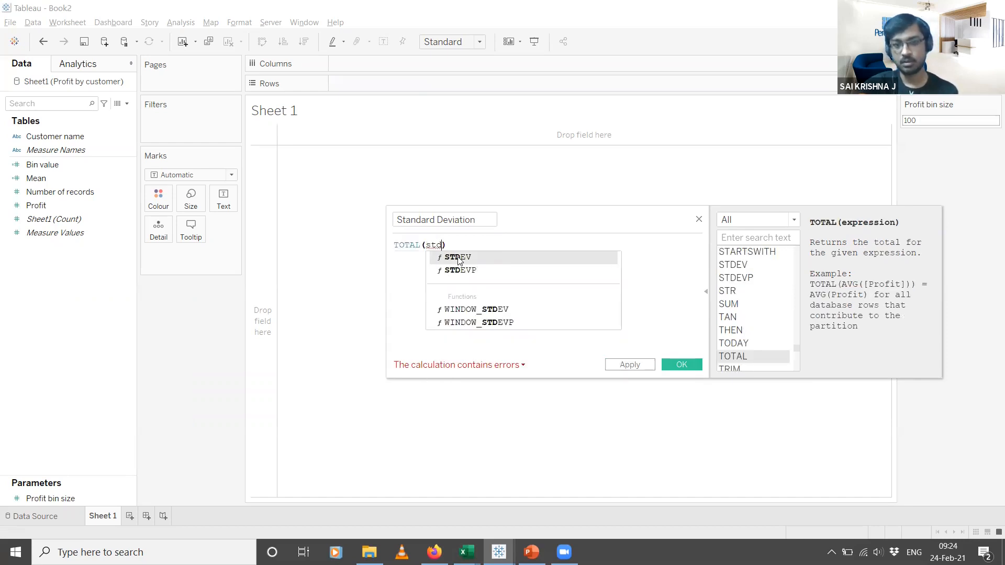
pyautogui.press('Return')
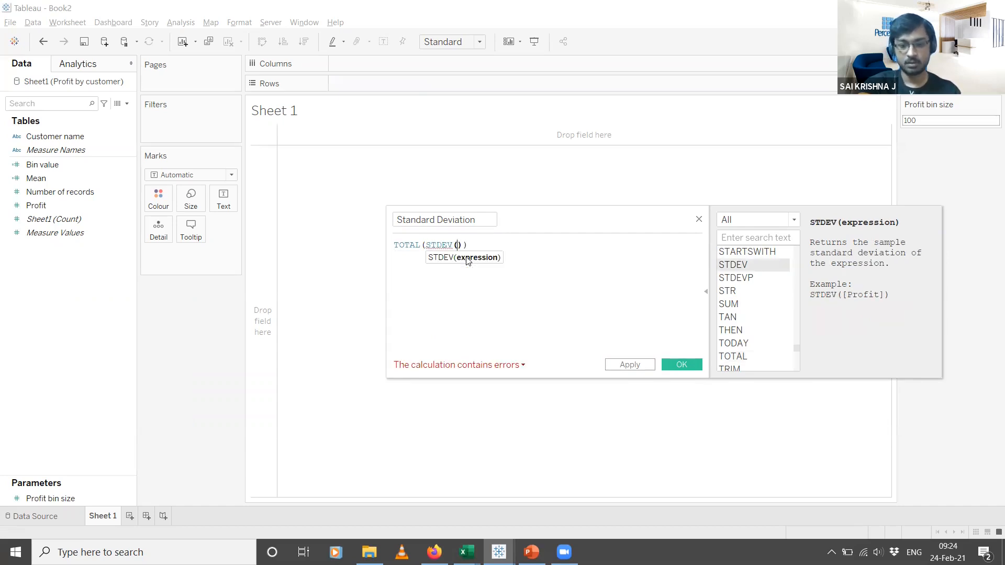
pyautogui.write('pro')
pyautogui.click(493, 256)
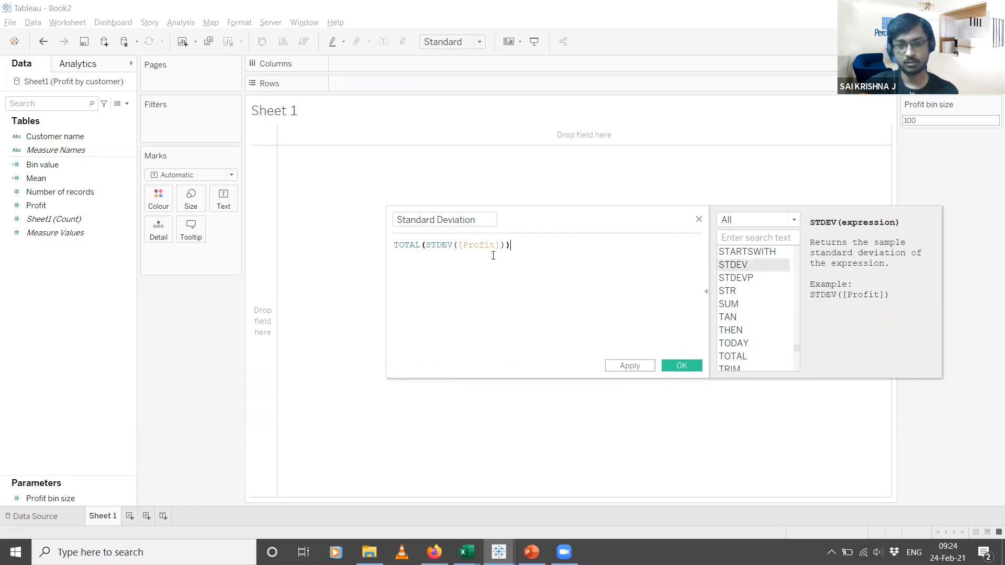
pyautogui.click(682, 366)
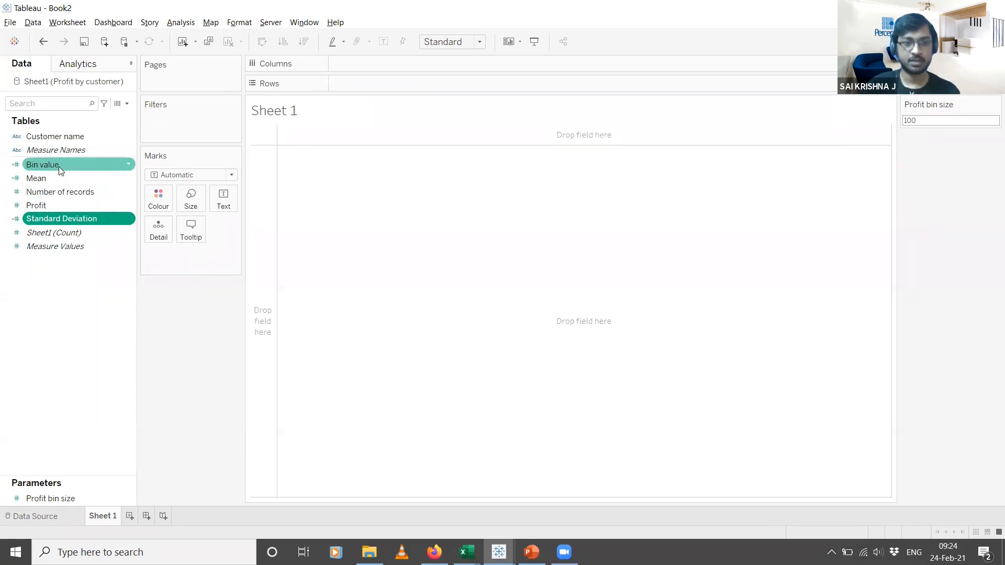
# Check the Standard Deviation field as text against Customer name on Rows, and remove both fields from the sheet.
pyautogui.moveTo(67, 139); pyautogui.dragTo(375, 88)
pyautogui.moveTo(79, 209); pyautogui.dragTo(223, 201)
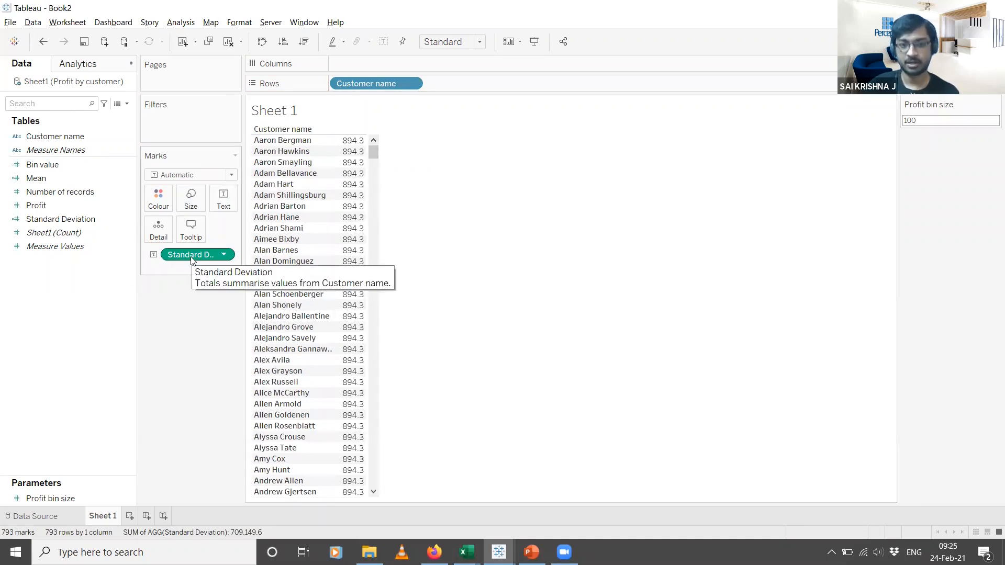
pyautogui.moveTo(192, 258); pyautogui.dragTo(191, 301)
pyautogui.moveTo(370, 83); pyautogui.dragTo(208, 324)
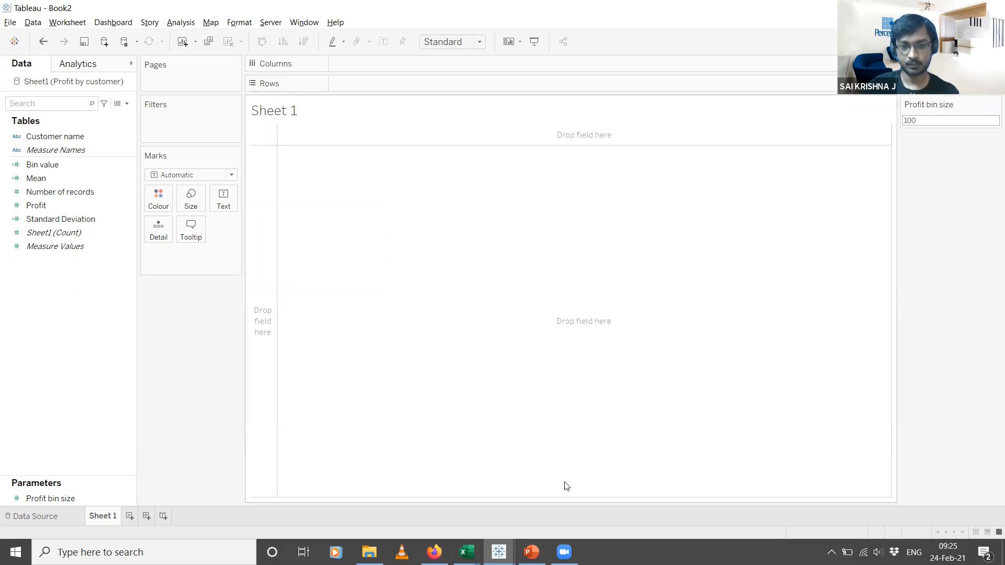
# Review the probability density function formula on slide 2 in PowerPoint and the matching equation in the Norm dist formula workbook in Excel.
pyautogui.moveTo(532, 552)
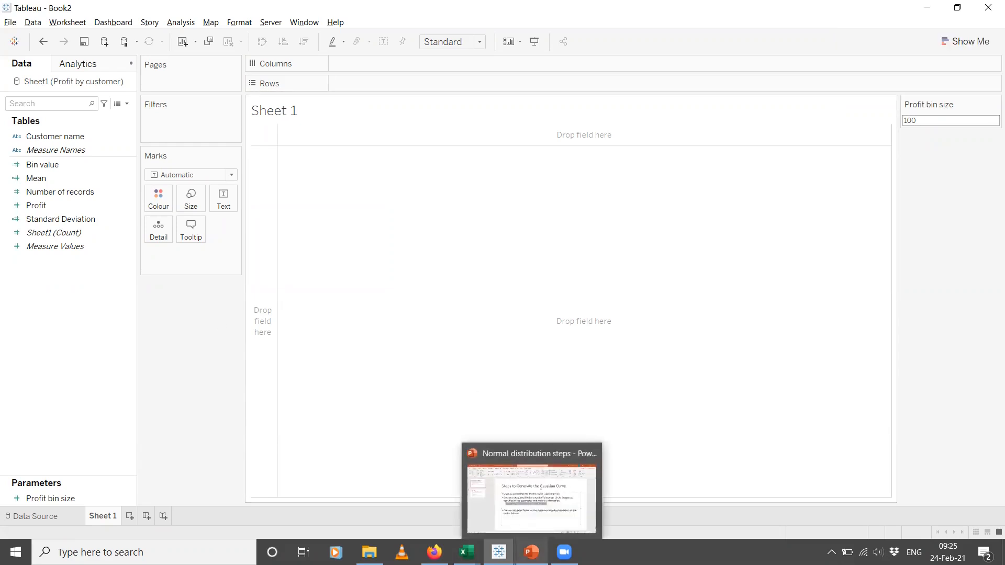
pyautogui.click(531, 497)
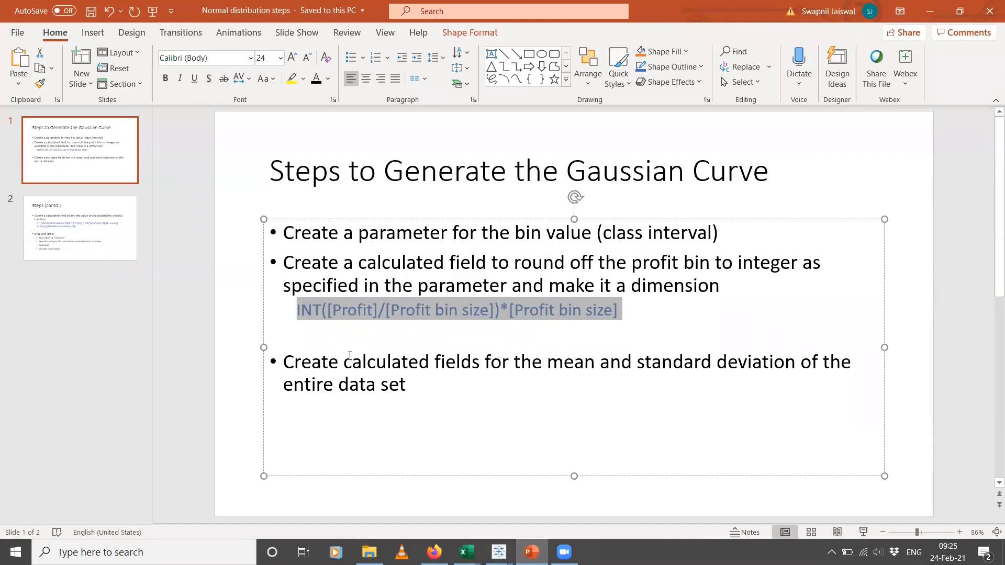
pyautogui.click(104, 230)
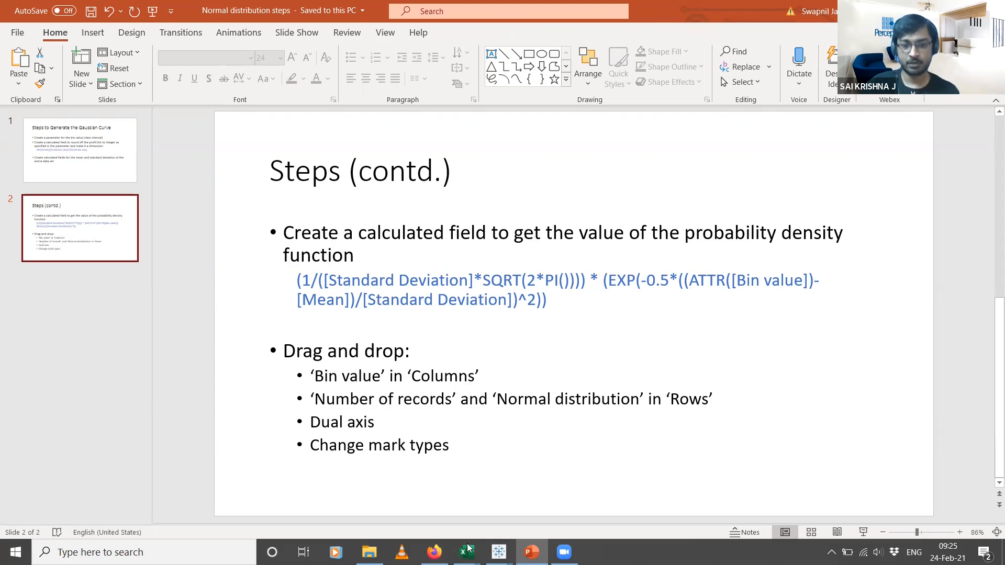
pyautogui.moveTo(466, 552)
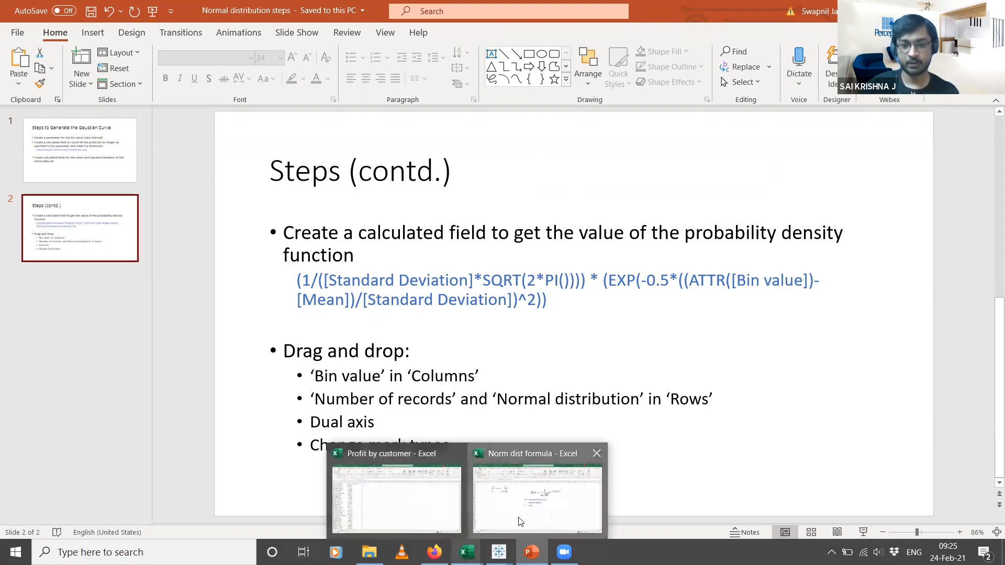
pyautogui.click(537, 497)
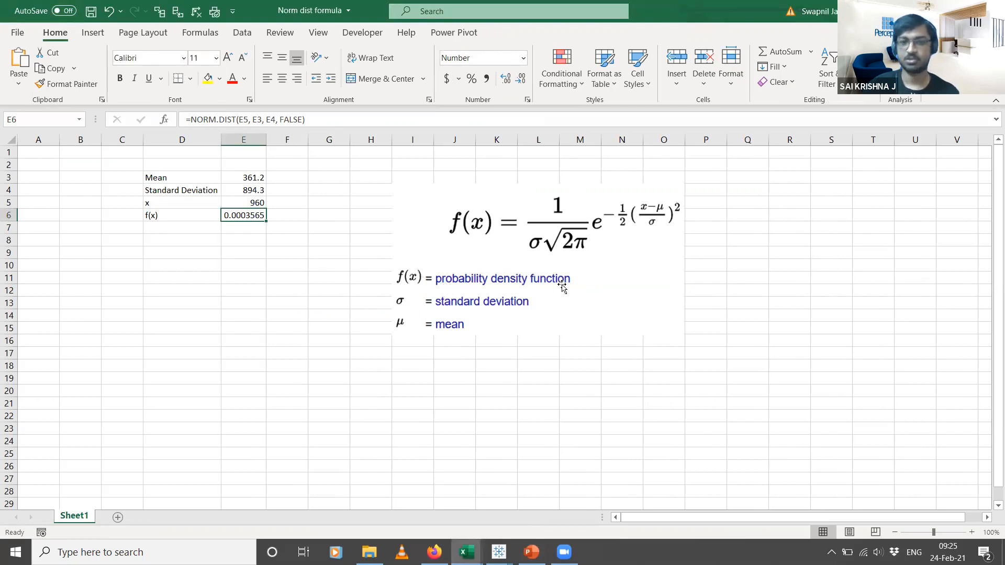
# Switch to the Normal distribution steps presentation in PowerPoint and examine each part of the probability density function formula on slide 2.
pyautogui.hotkey('alt', 'Tab')
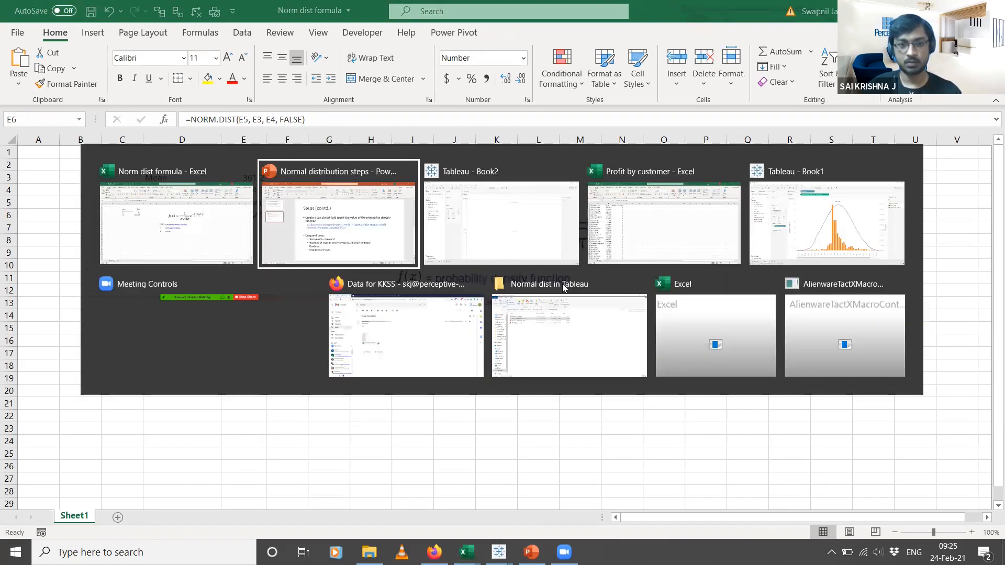
pyautogui.hotkey('alt', 'Tab')
pyautogui.hotkey('shift', 'alt', 'Tab')
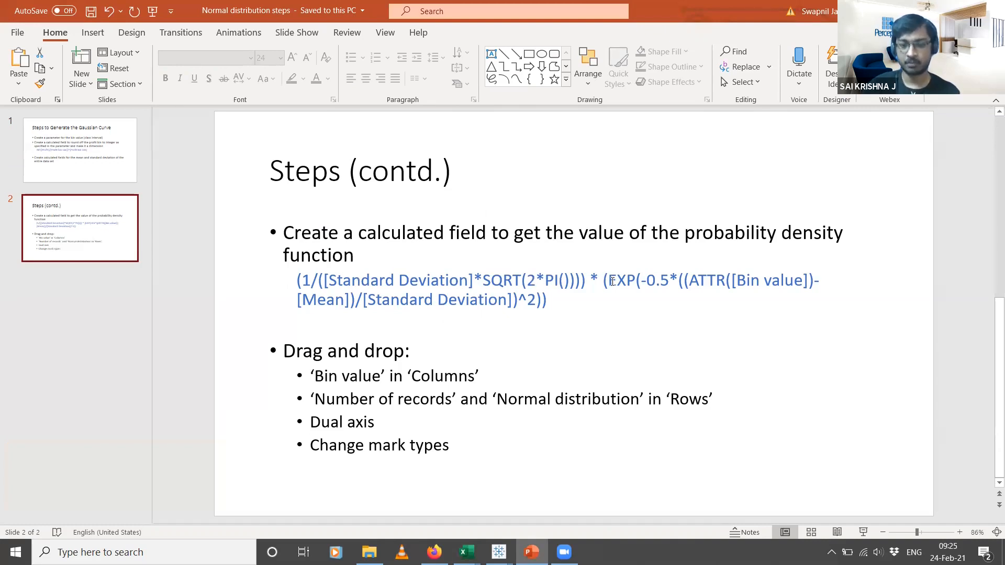
pyautogui.moveTo(569, 279); pyautogui.dragTo(551, 284)
pyautogui.click(552, 283)
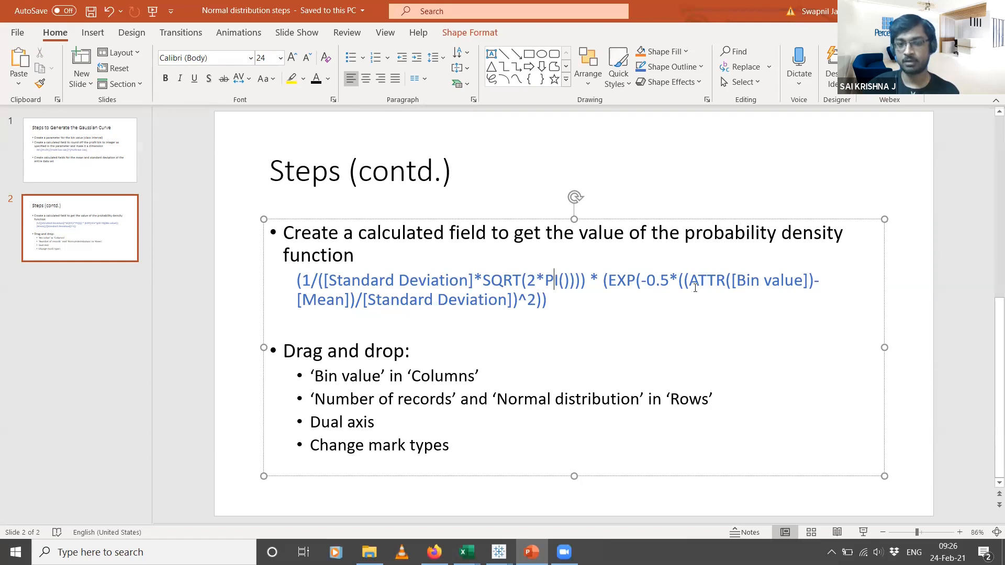
# In Tableau Book2, turn Bin value from a measure into a dimension and place it on Columns.
pyautogui.hotkey('alt', 'Tab')
pyautogui.hotkey('alt', 'Tab')
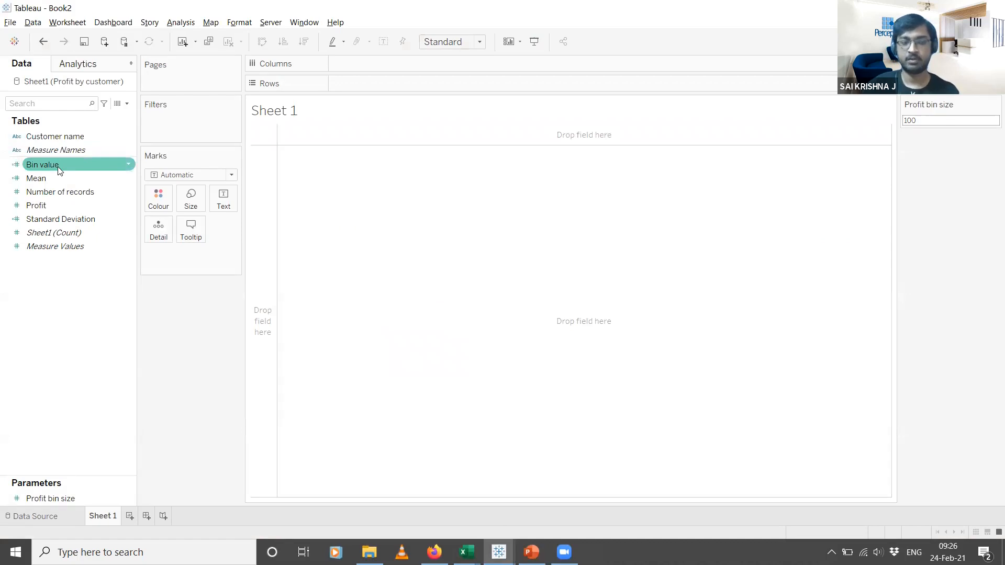
pyautogui.moveTo(57, 166); pyautogui.dragTo(60, 151)
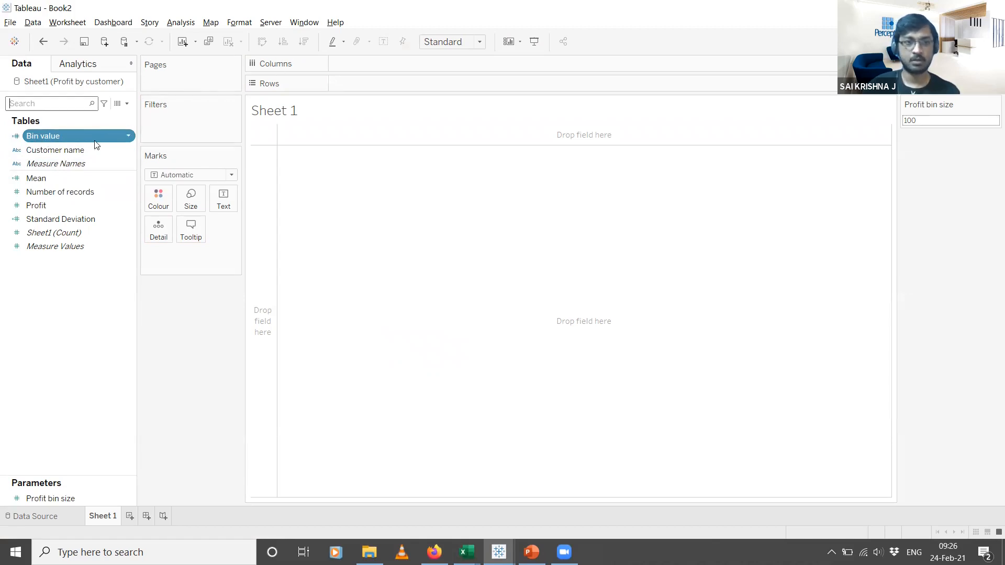
pyautogui.moveTo(105, 136); pyautogui.dragTo(413, 69)
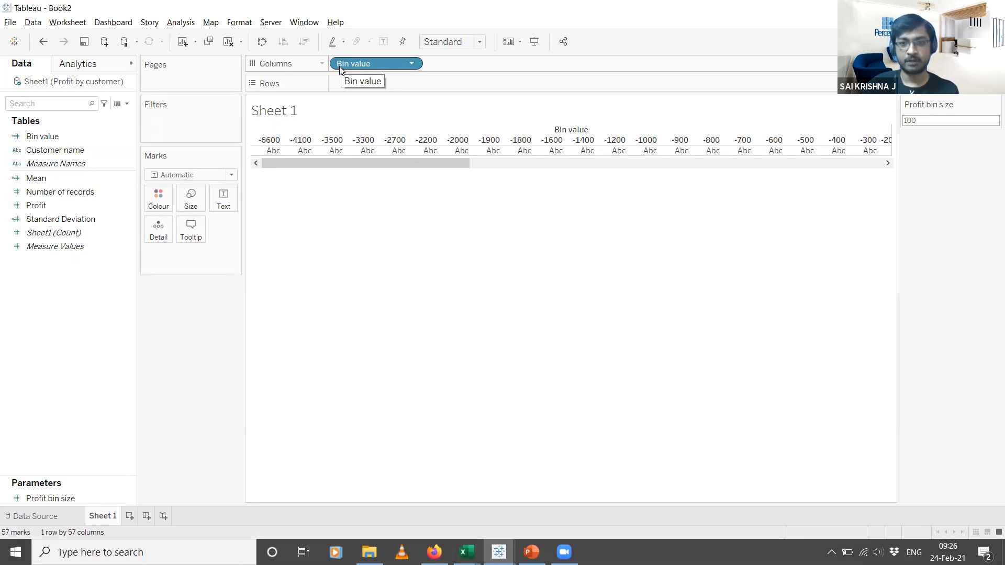
# Go back to slide 2 in PowerPoint, check the ATTR([Bin value]) part, and copy the full probability density formula.
pyautogui.hotkey('alt', 'Tab')
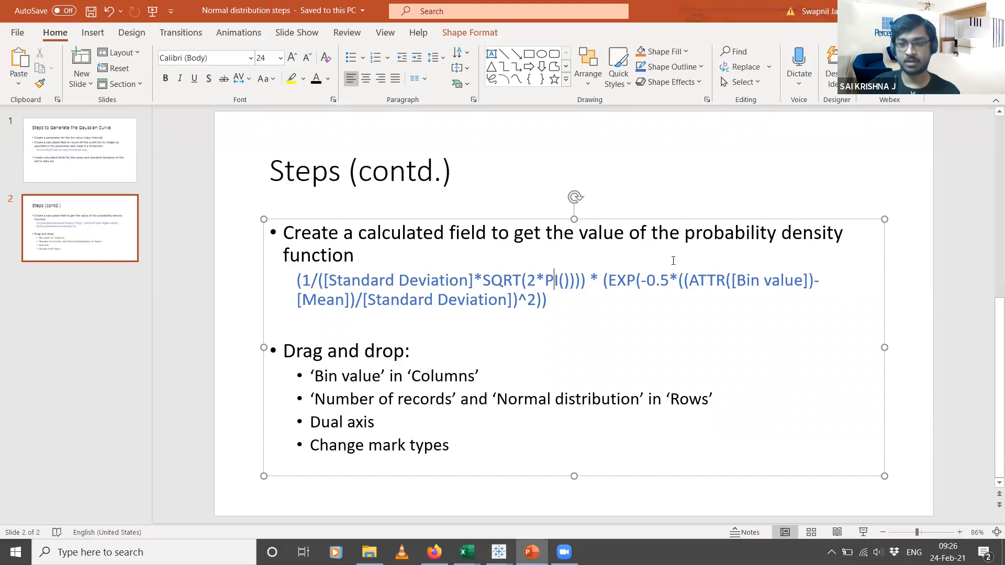
pyautogui.moveTo(690, 279); pyautogui.dragTo(725, 280)
pyautogui.click(708, 283)
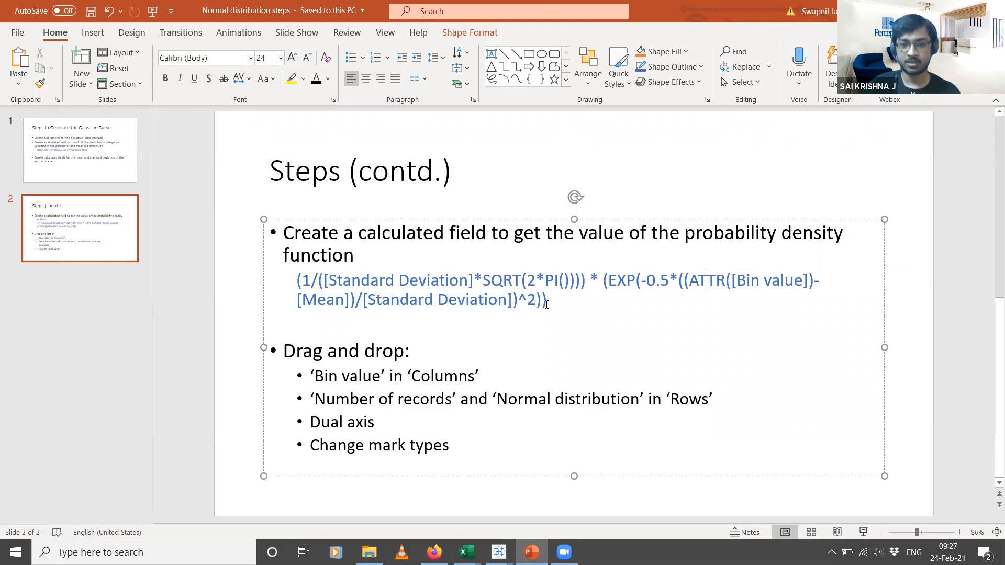
pyautogui.moveTo(548, 304); pyautogui.dragTo(297, 286)
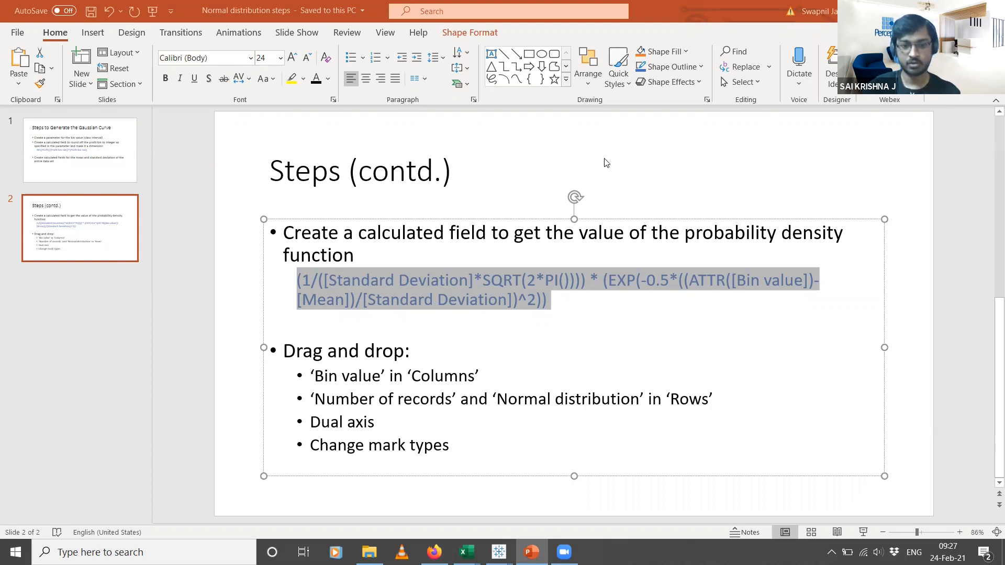
# In Tableau, create a calculated field named Normal Distribution Curve with the formula (1/([Standard Deviation]*SQRT(2*PI()))) * (EXP(-0.5*((ATTR([Bin value])-[Mean])/[Standard Deviation])^2)).
pyautogui.hotkey('alt', 'Tab')
pyautogui.press('Tab')
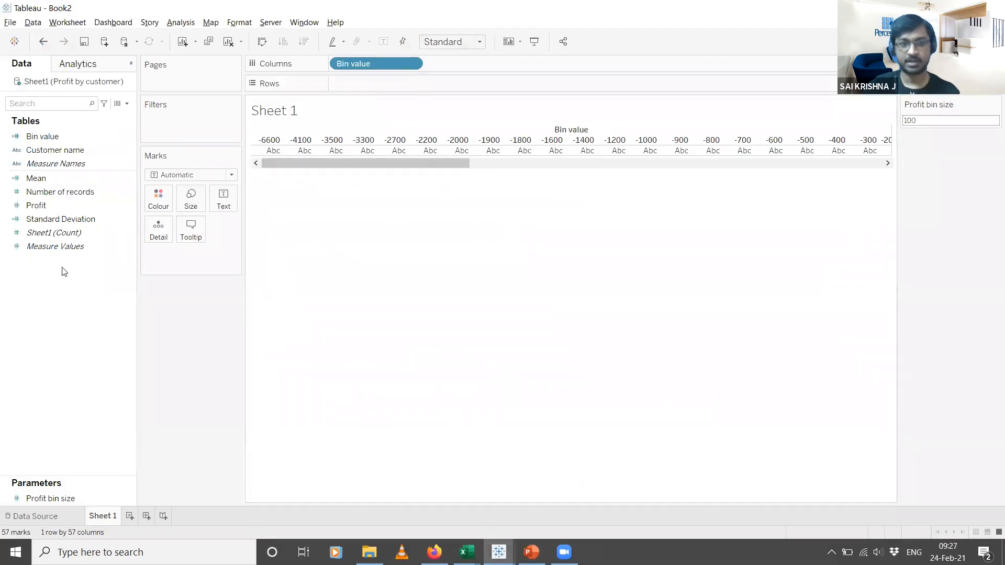
pyautogui.rightClick(33, 295)
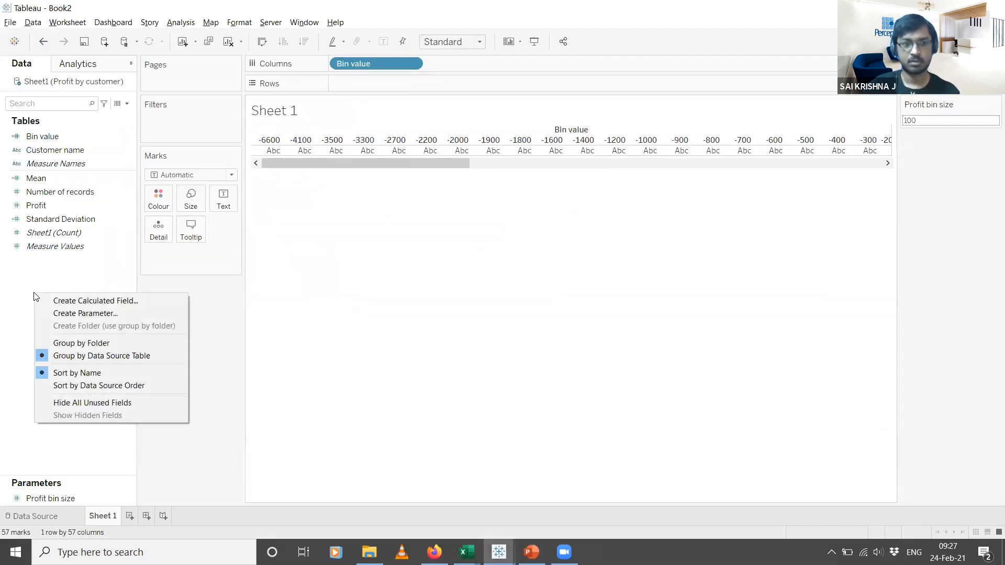
pyautogui.click(53, 300)
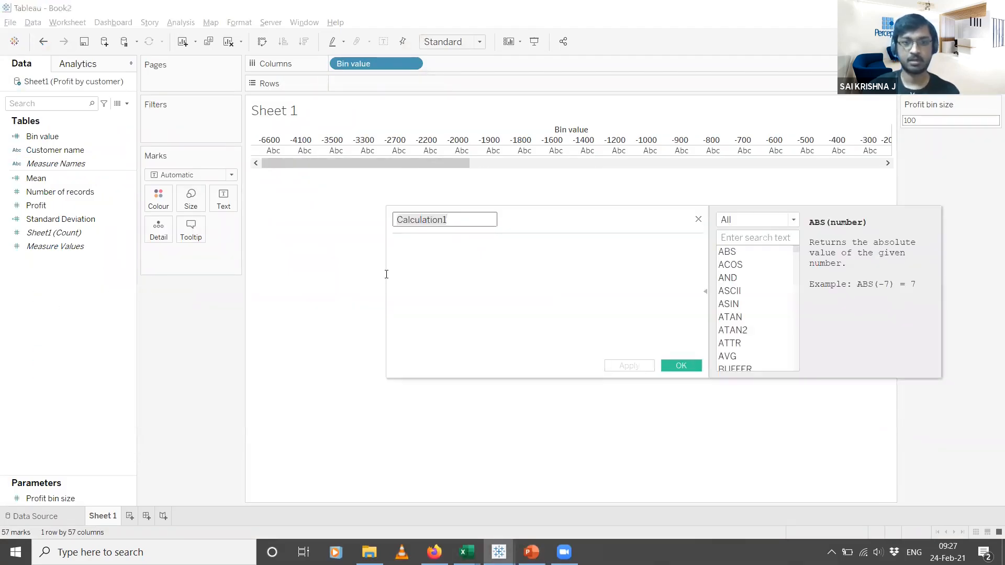
pyautogui.write('Normal')
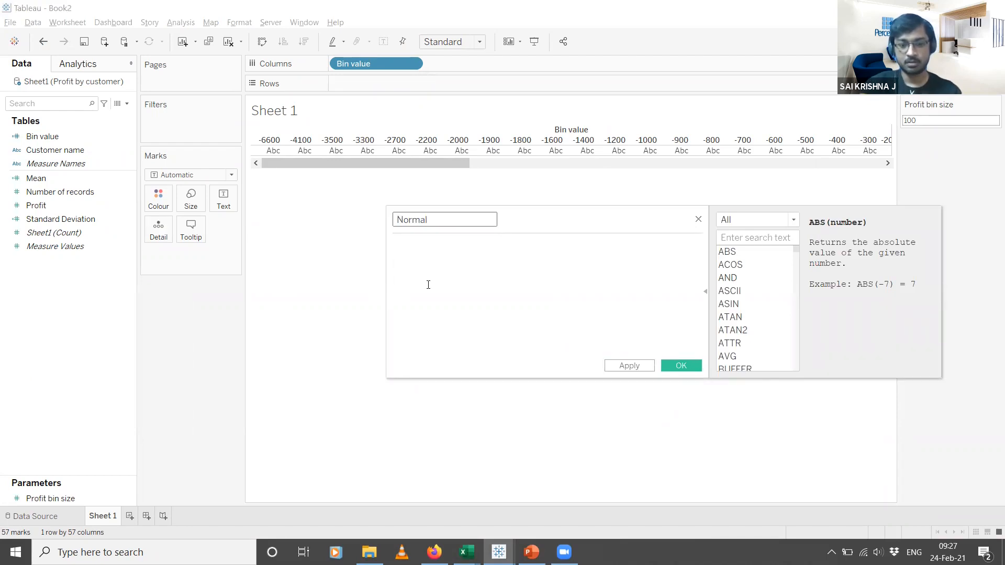
pyautogui.write(' Distr')
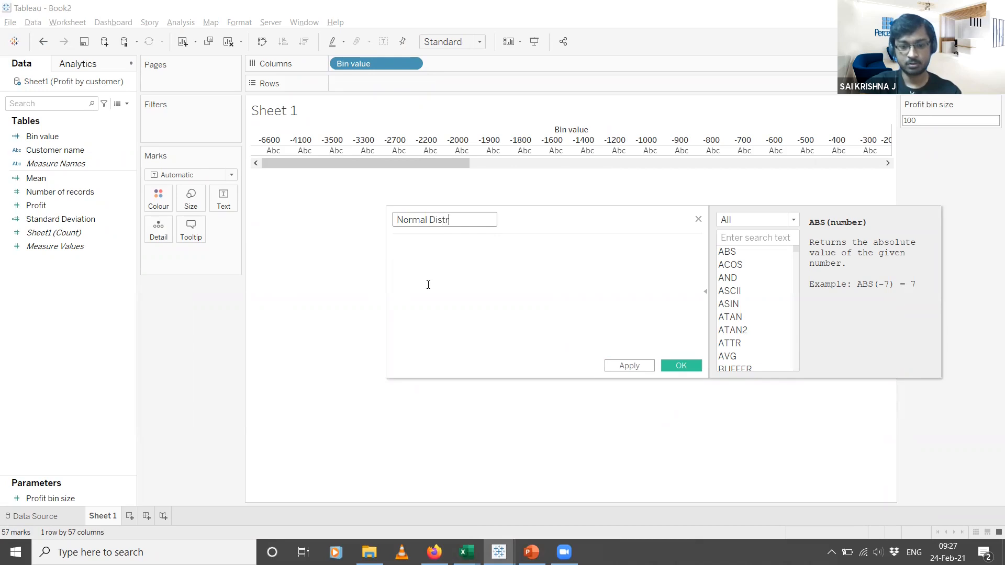
pyautogui.write('ibution Curve')
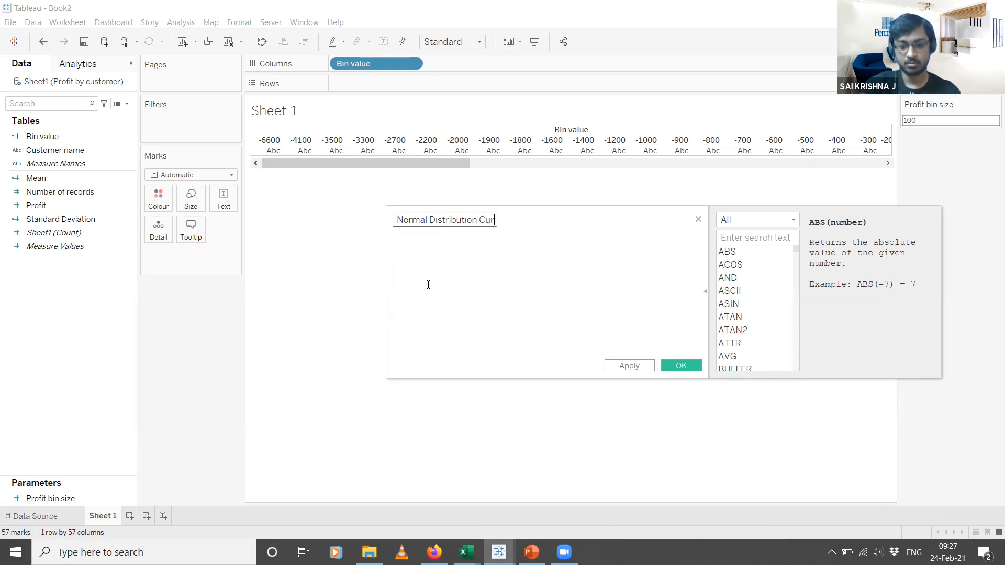
pyautogui.click(464, 270)
pyautogui.hotkey('ctrl', 'v')
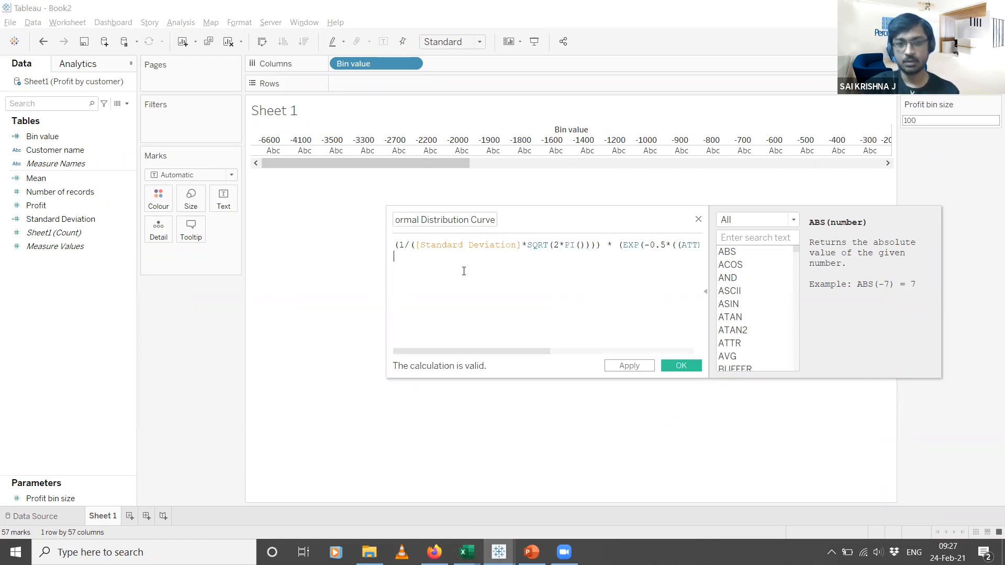
pyautogui.press('BackSpace')
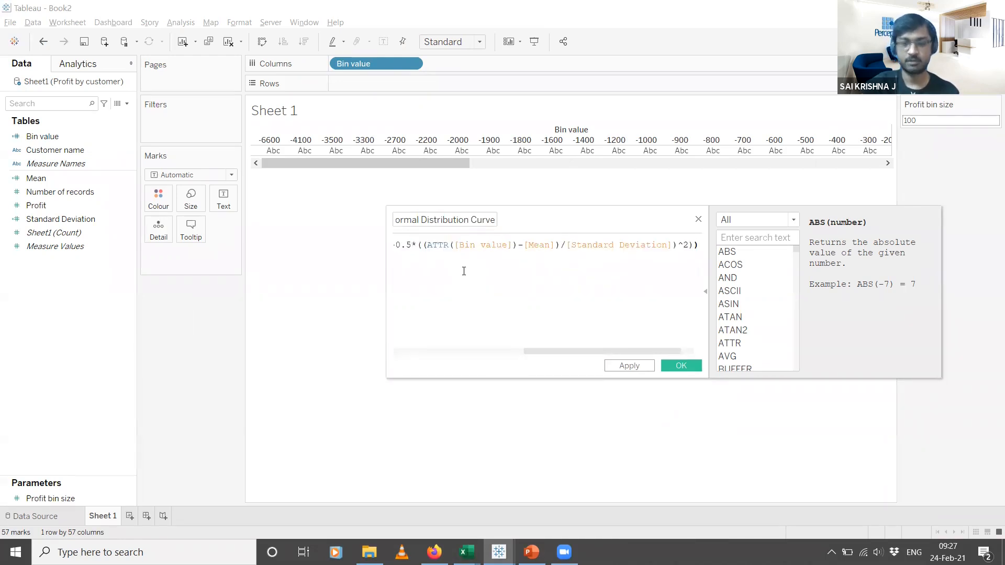
pyautogui.moveTo(557, 354); pyautogui.dragTo(408, 340)
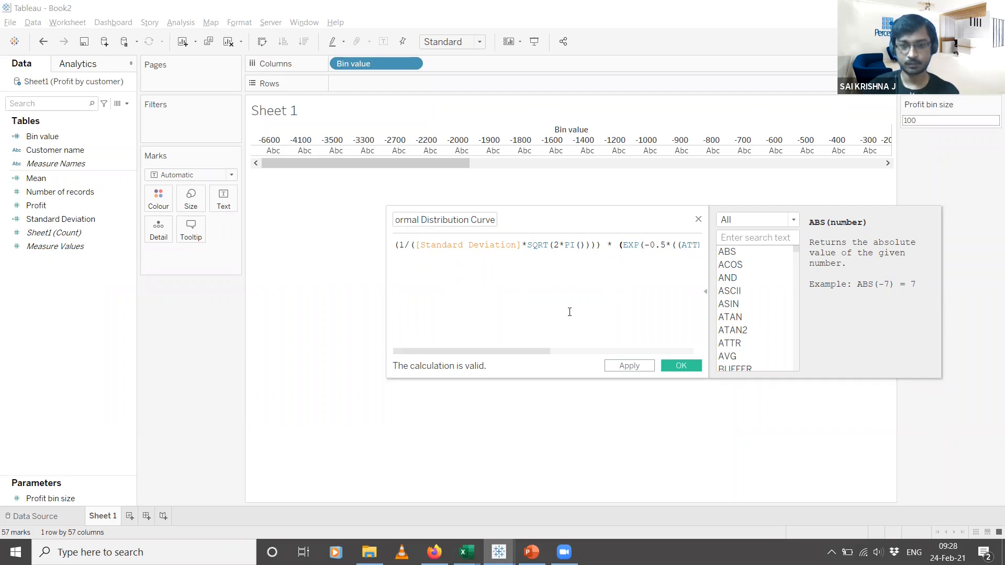
pyautogui.click(686, 363)
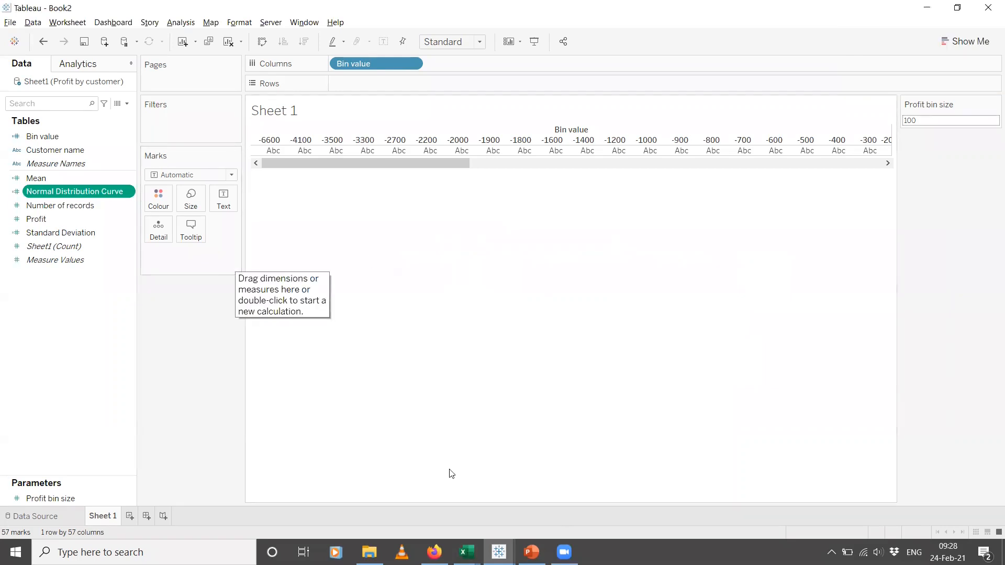
# Check the drag and drop instructions on slide 2 in PowerPoint for the fields on Columns and Rows.
pyautogui.click(531, 552)
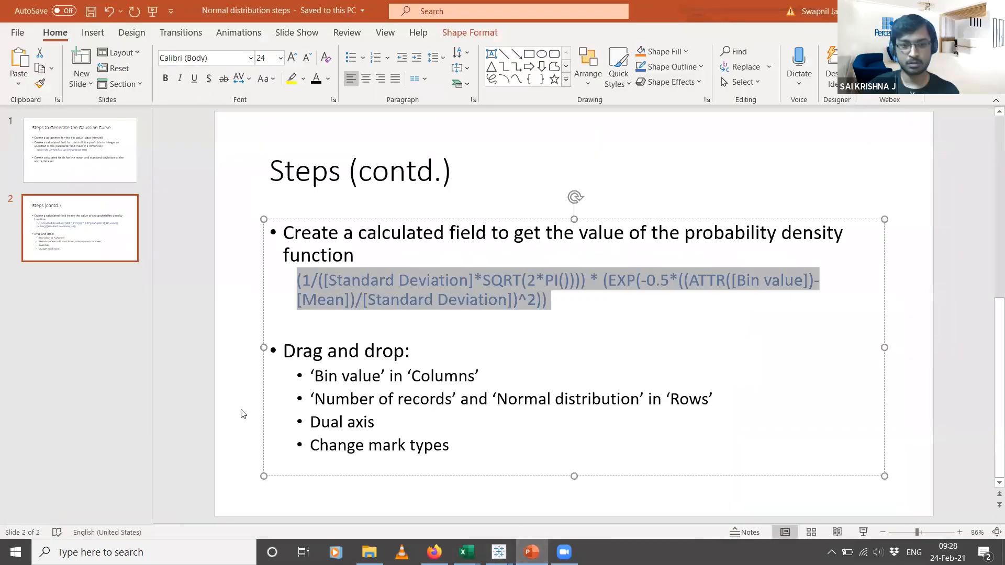
pyautogui.click(273, 378)
pyautogui.click(248, 382)
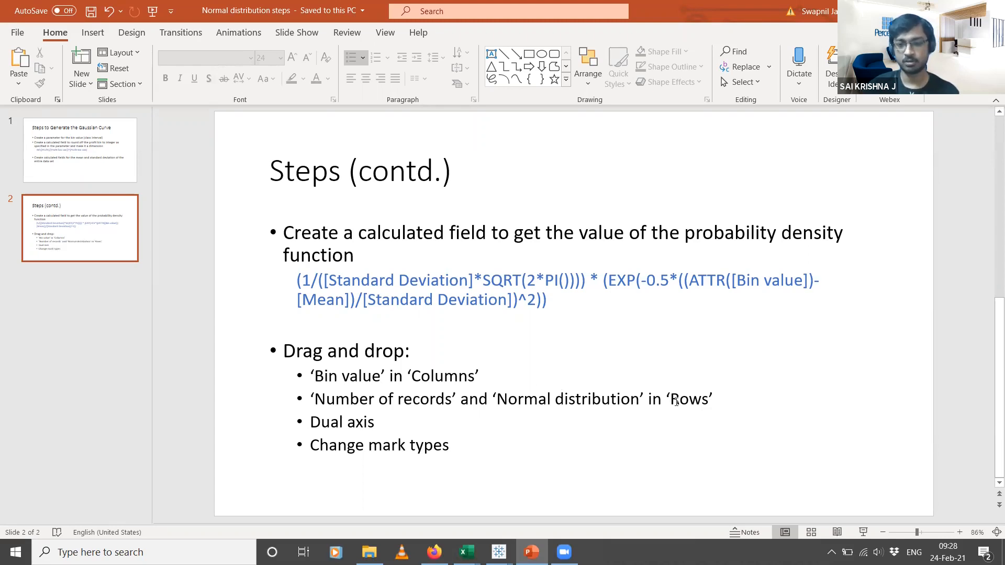
# In Tableau, place Number of records and Normal Distribution Curve on Rows against Bin value.
pyautogui.hotkey('alt', 'Tab')
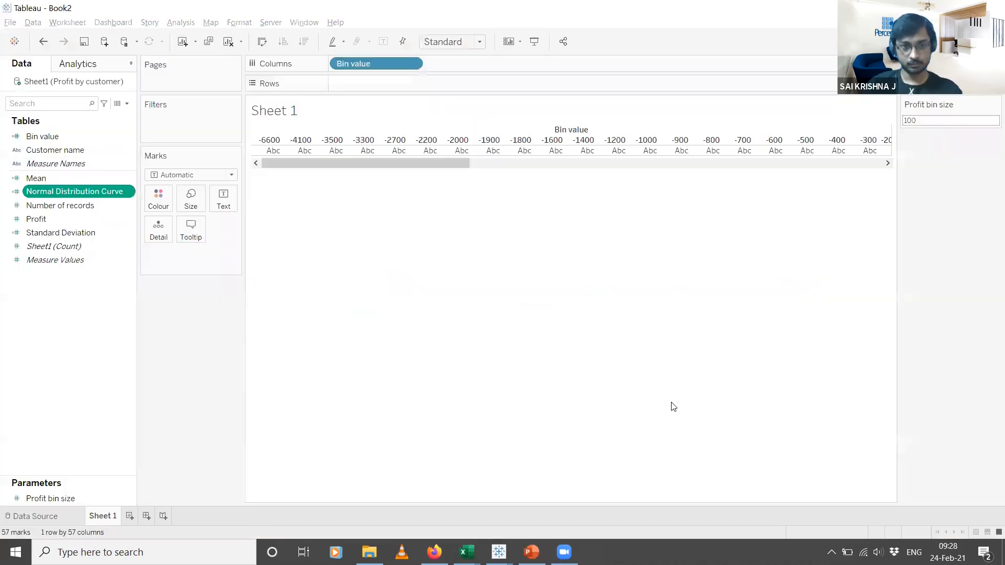
pyautogui.moveTo(61, 205); pyautogui.dragTo(363, 85)
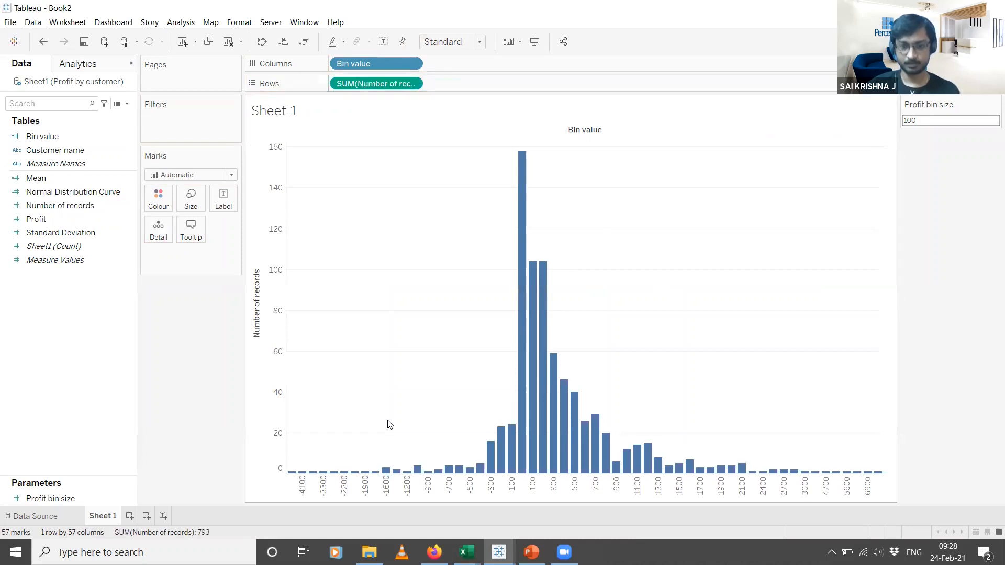
pyautogui.moveTo(547, 386)
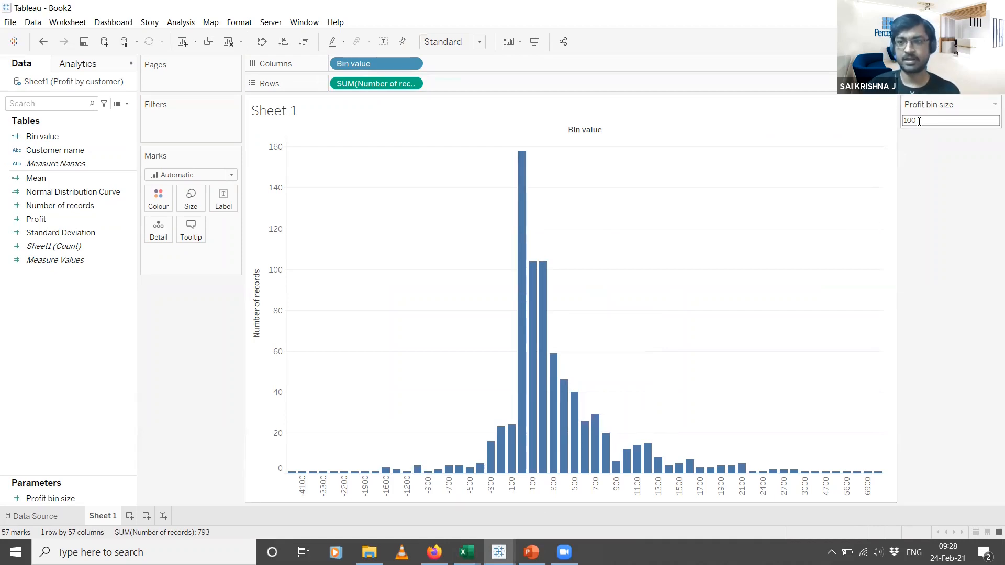
pyautogui.moveTo(521, 371)
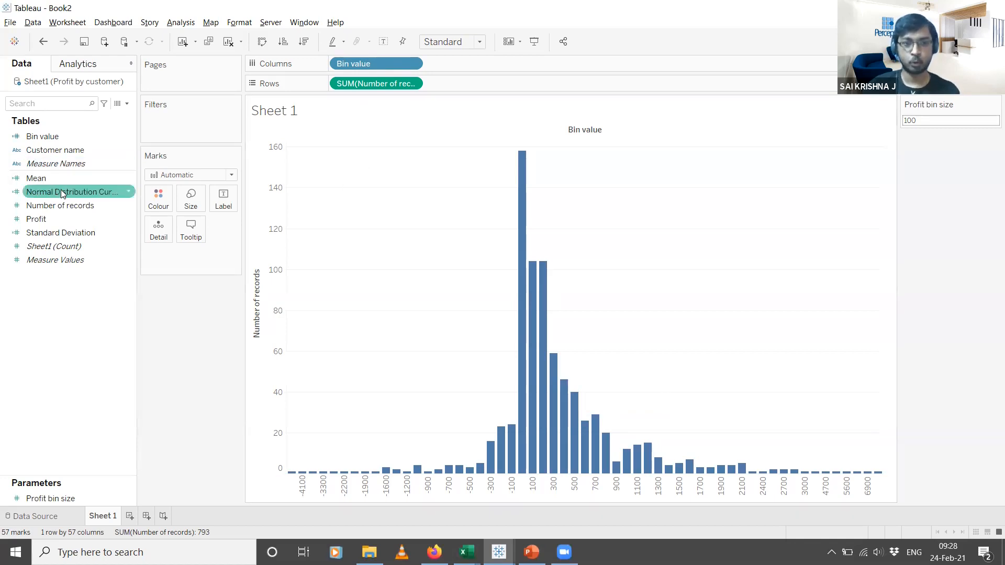
pyautogui.moveTo(60, 189); pyautogui.dragTo(479, 81)
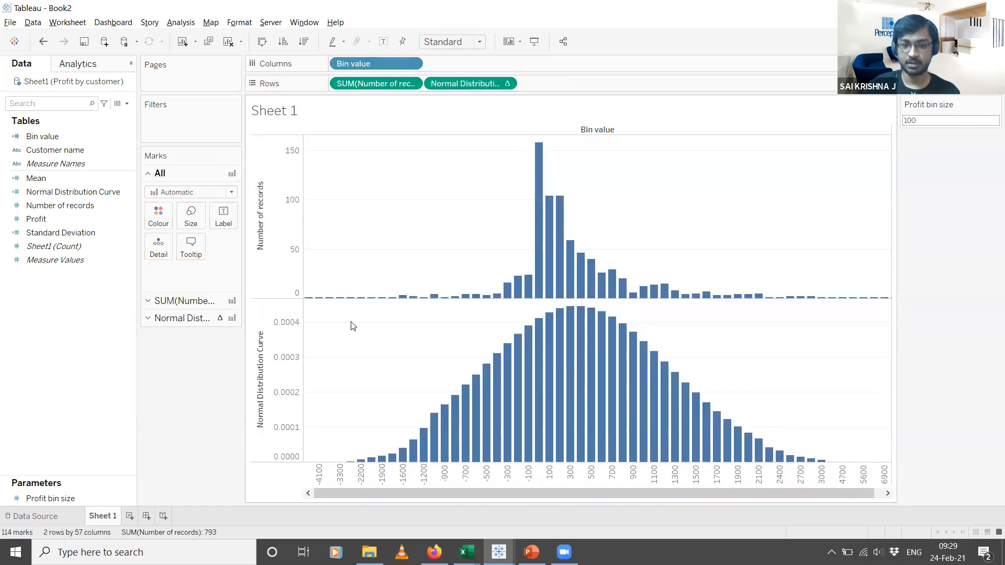
pyautogui.moveTo(419, 430)
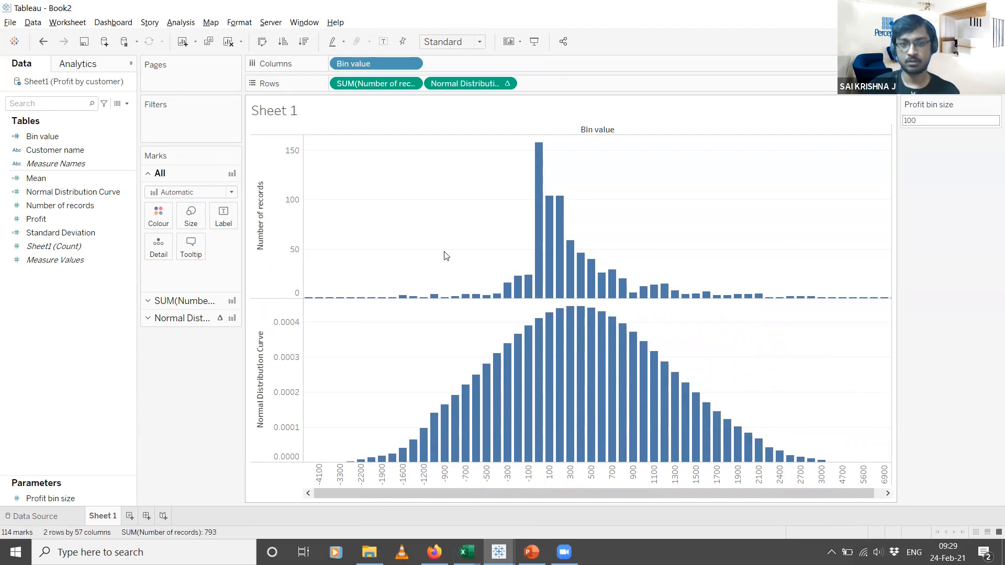
# Combine Normal Distribution Curve with Number of records as a dual axis, and set the Number of records mark type to Bar.
pyautogui.click(506, 84)
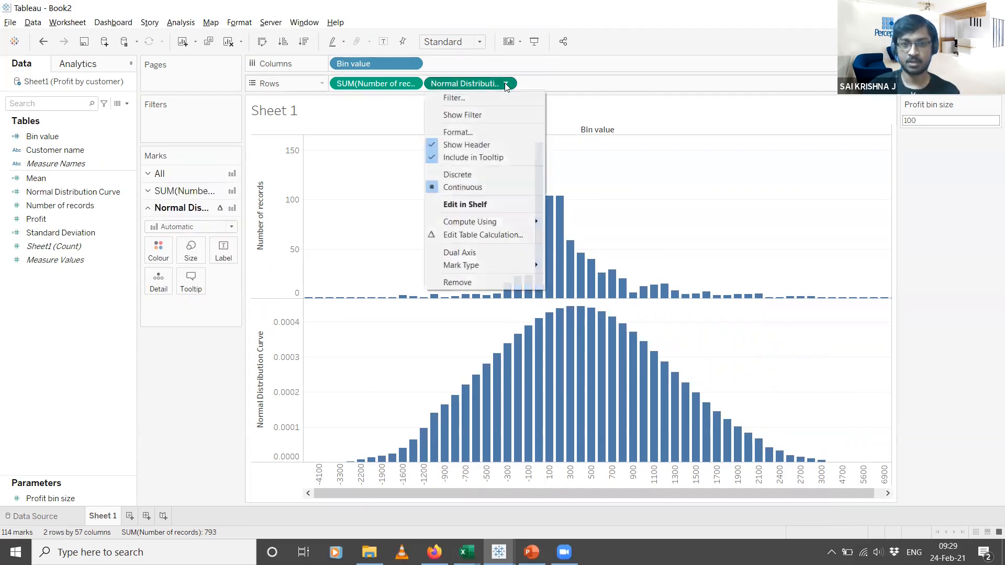
pyautogui.click(470, 253)
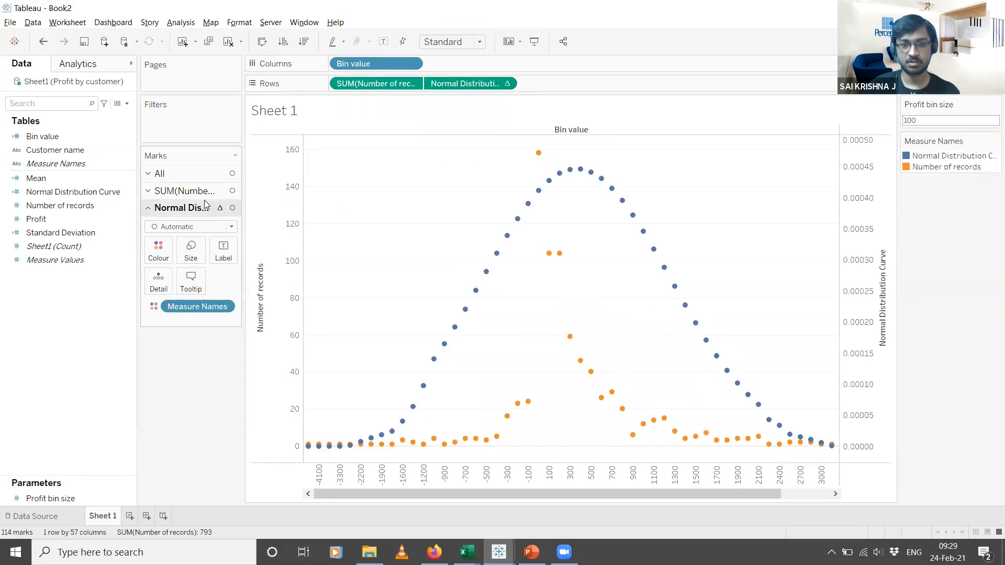
pyautogui.click(183, 191)
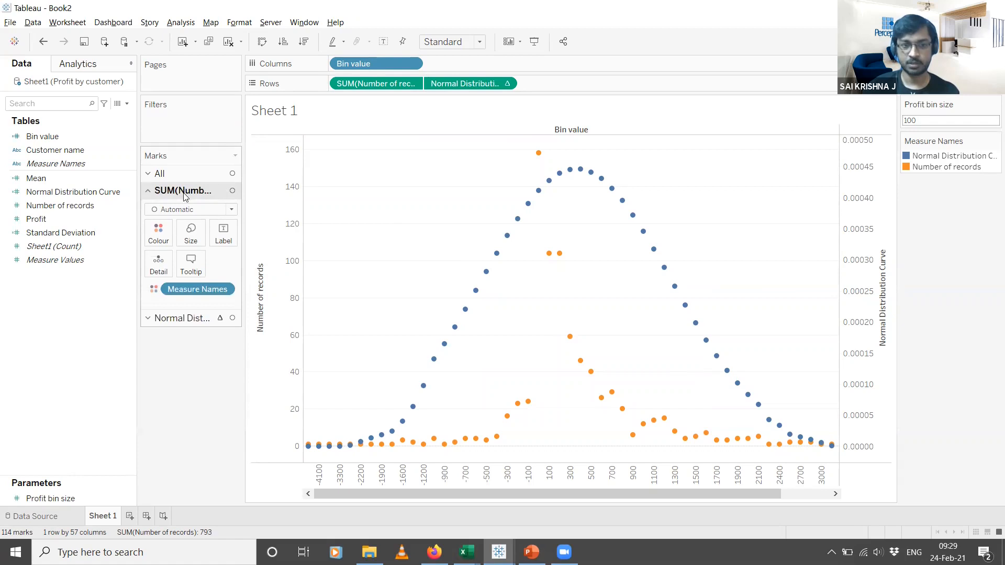
pyautogui.click(222, 209)
pyautogui.press('Escape')
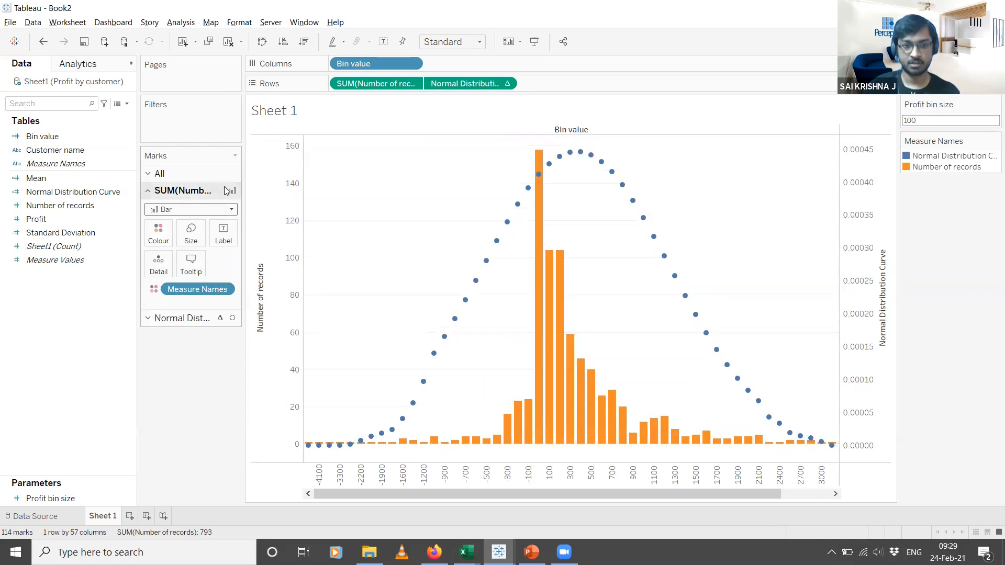
# Set the Normal Distribution Curve mark type to Line and inspect the values near the curve's peak.
pyautogui.click(195, 316)
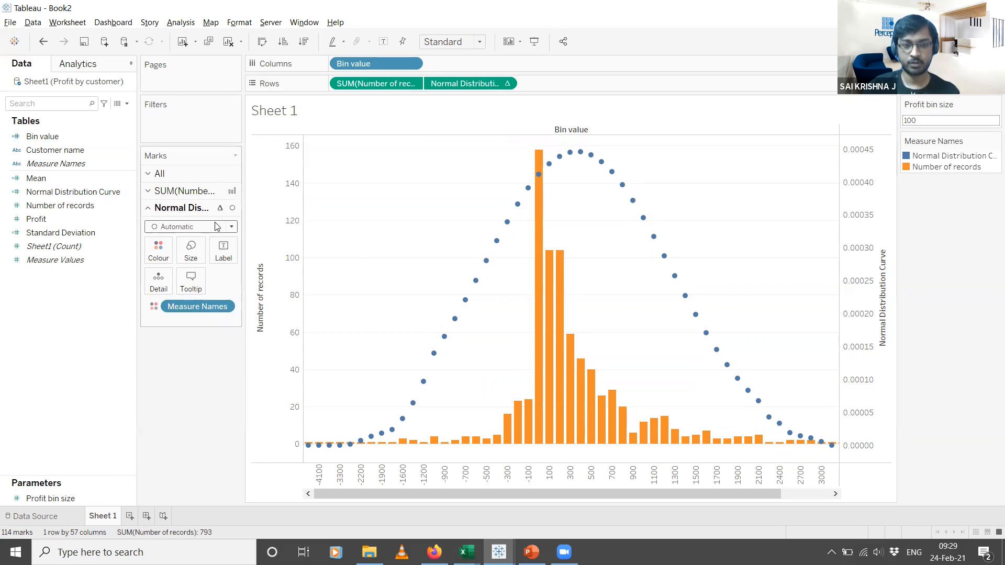
pyautogui.click(208, 227)
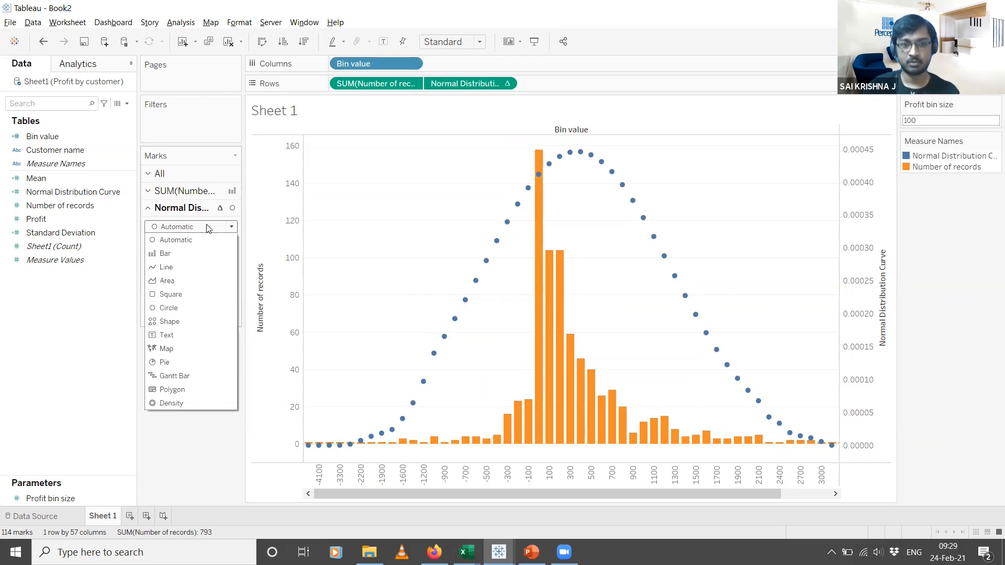
pyautogui.click(168, 269)
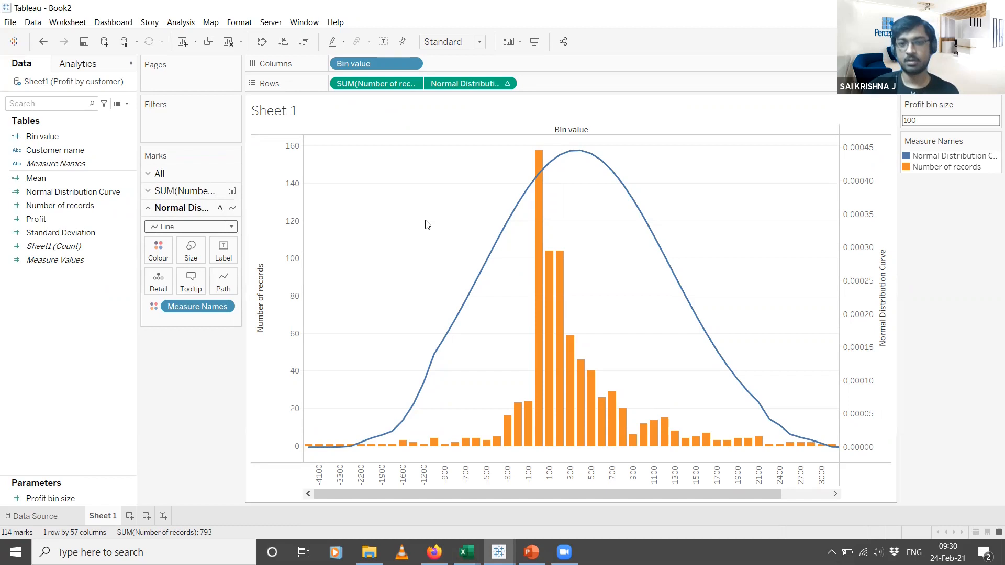
pyautogui.moveTo(589, 159)
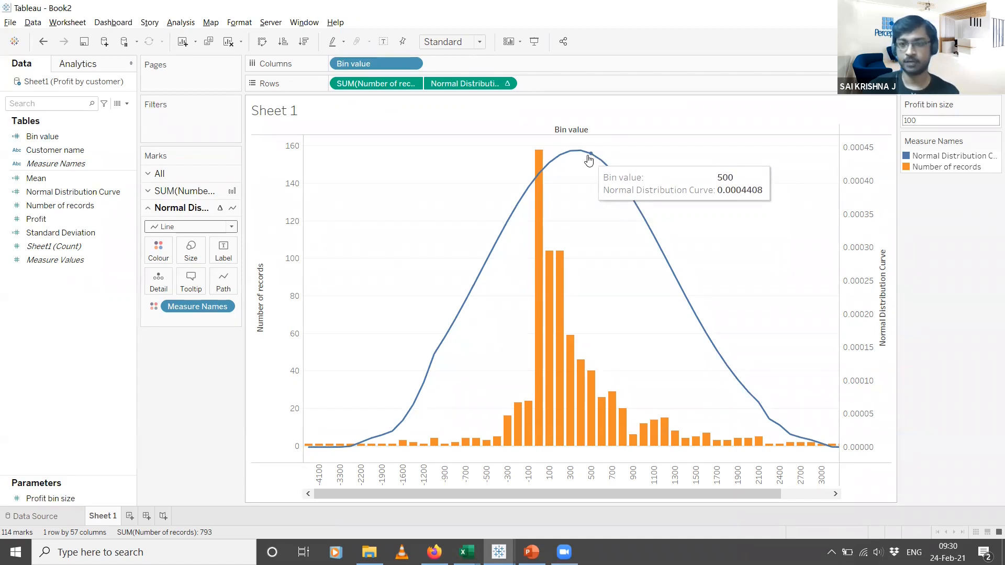
# Switch to the Norm dist formula workbook in Excel and set x in cell E5 to 500 to recalculate f(x).
pyautogui.hotkey('alt', 'Tab')
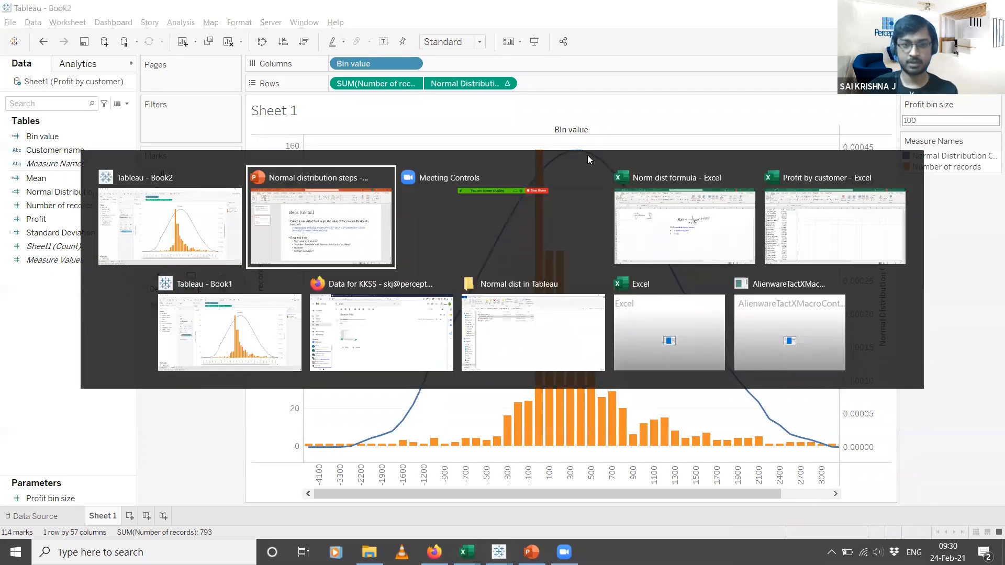
pyautogui.hotkey('alt', 'Tab')
pyautogui.hotkey('alt', 'Tab')
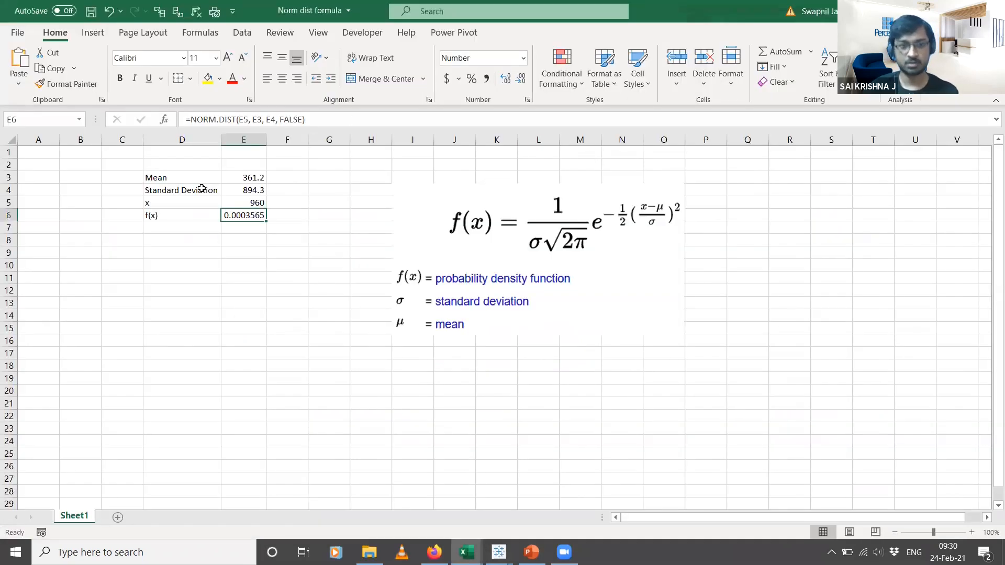
pyautogui.click(235, 203)
pyautogui.write('500')
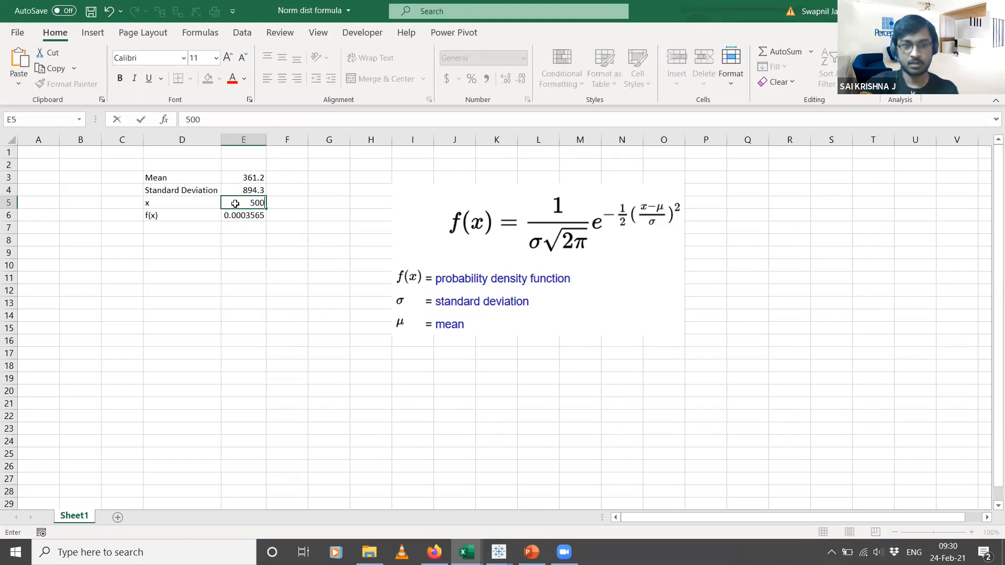
pyautogui.press('Return')
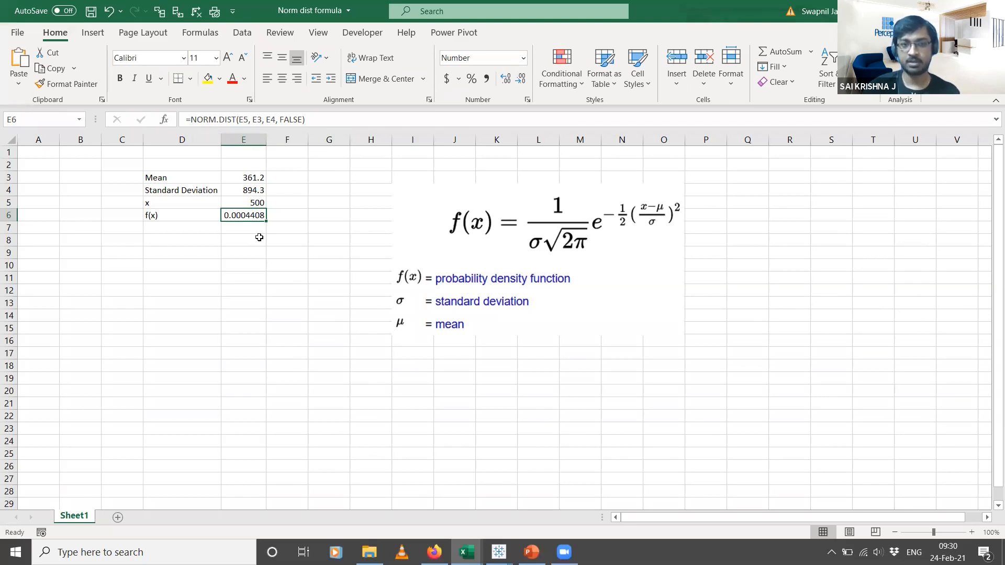
# Compare the Normal Distribution Curve in Tableau with the f(x) calculation in Excel, and inspect points along the curve in Tableau.
pyautogui.hotkey('alt', 'Tab')
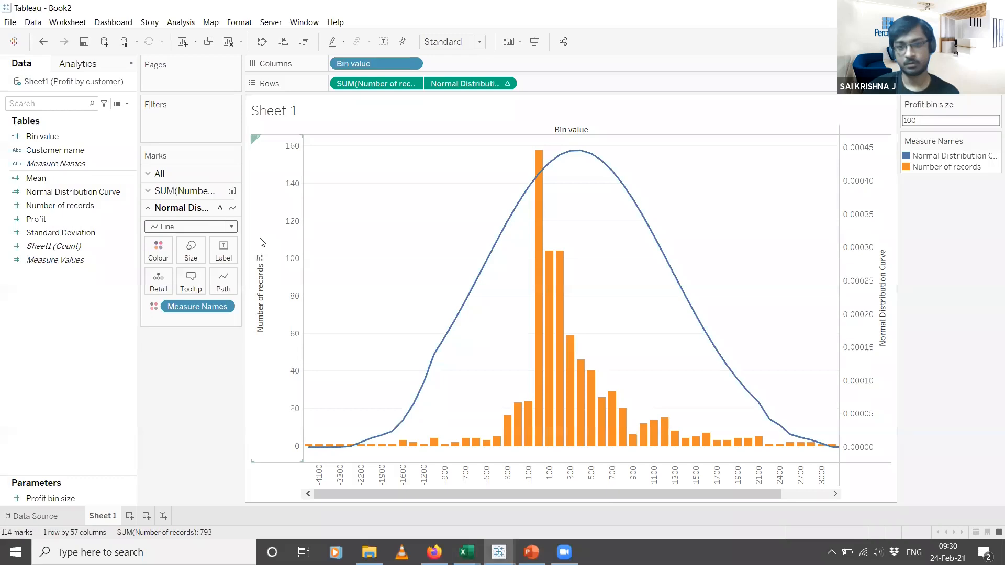
pyautogui.hotkey('alt', 'Tab')
pyautogui.hotkey('alt', 'Tab')
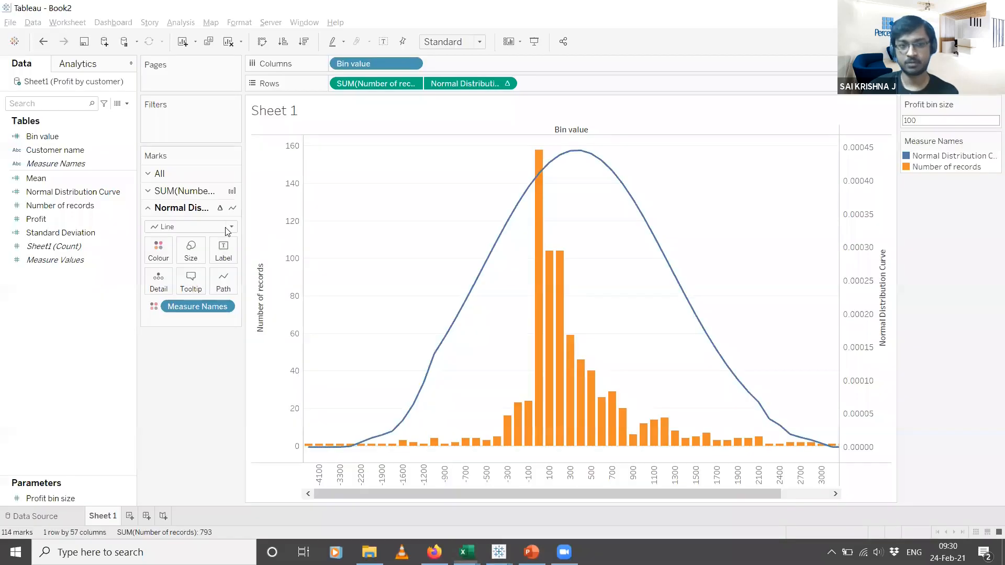
pyautogui.moveTo(620, 195)
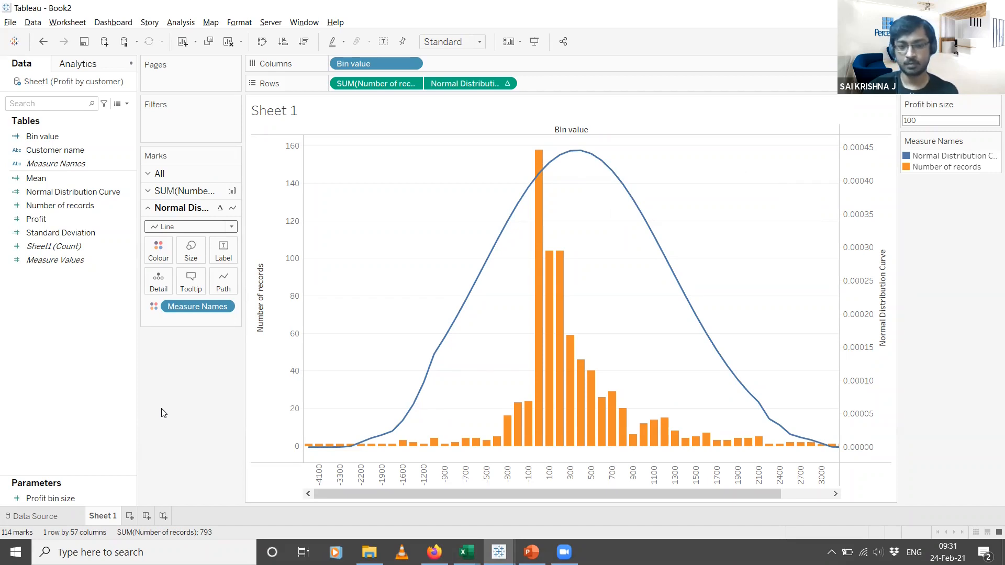
pyautogui.hotkey('alt', 'Tab')
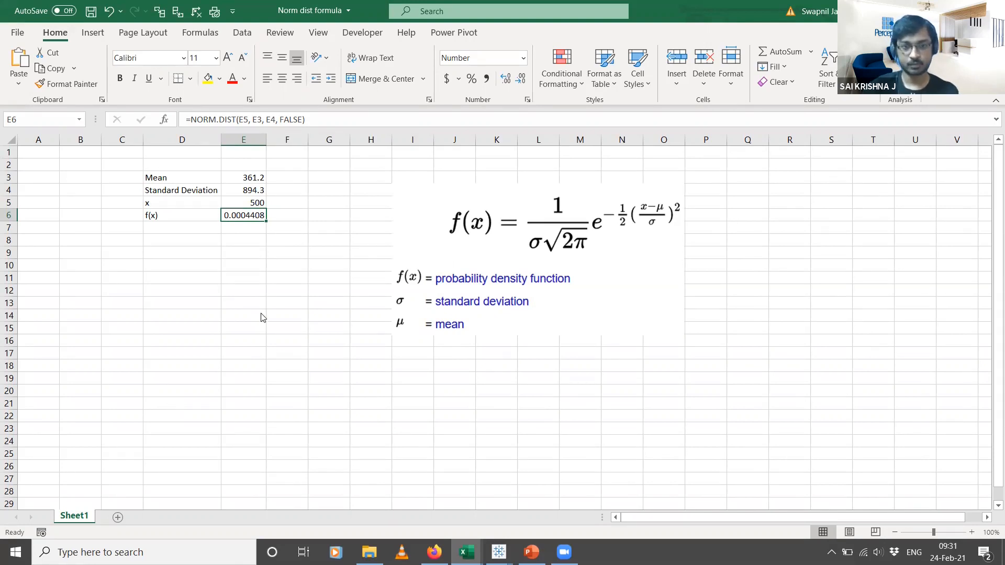
pyautogui.hotkey('alt', 'Tab')
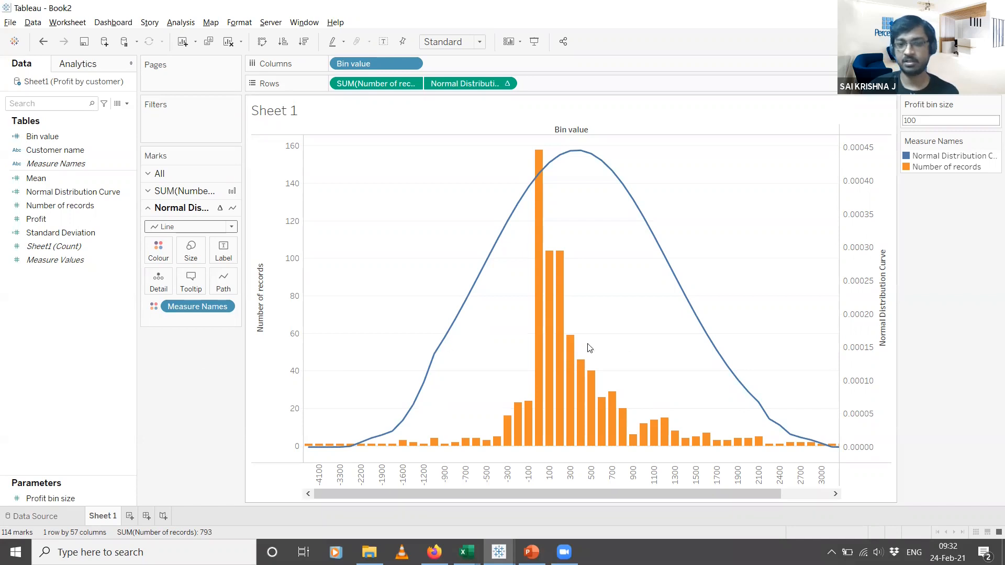
pyautogui.moveTo(455, 333)
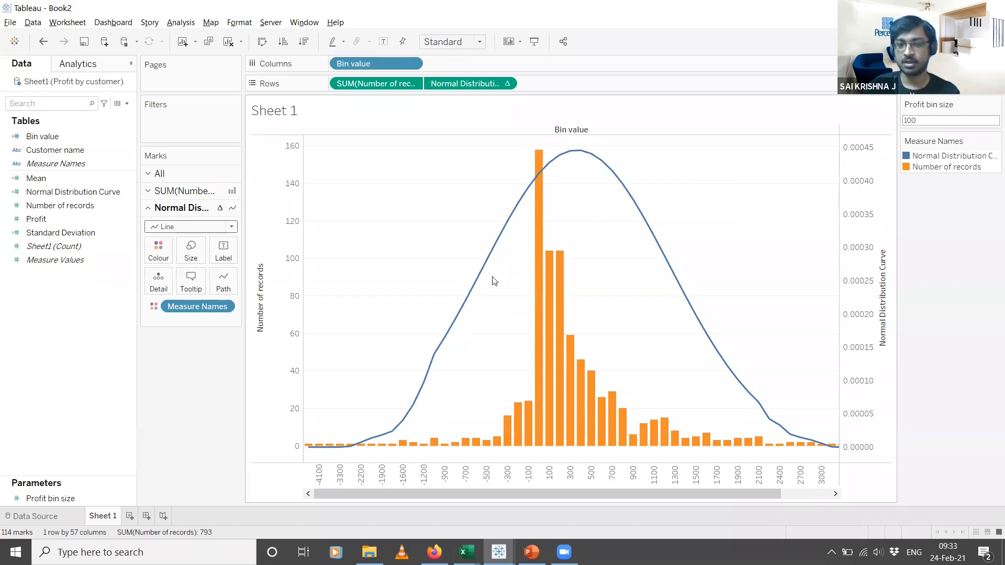
pyautogui.moveTo(725, 374)
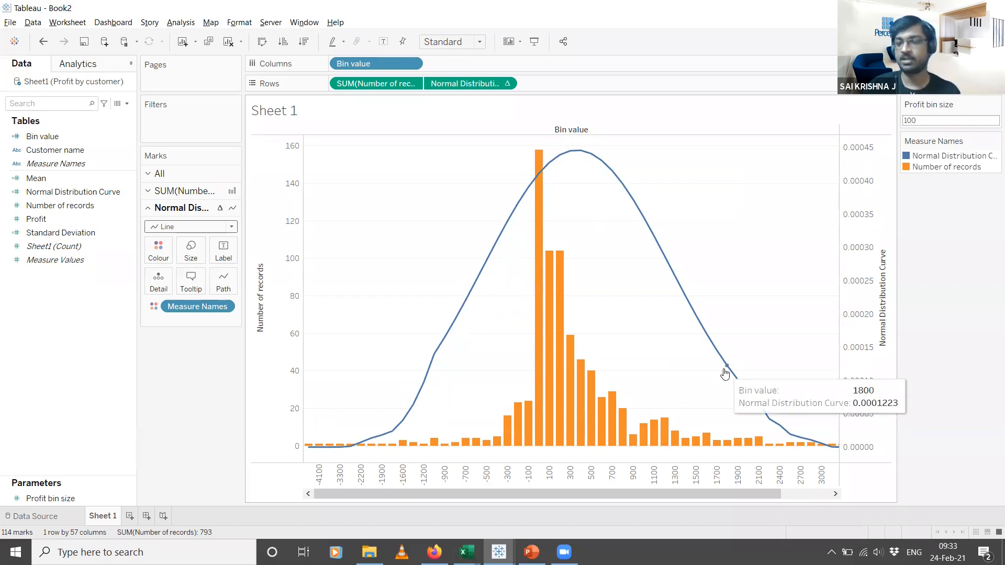